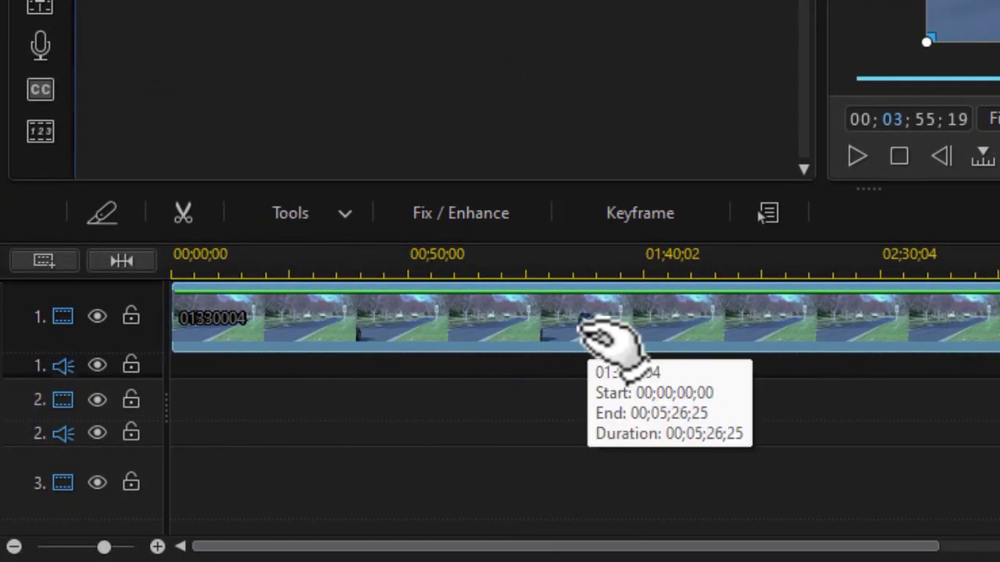
Launch Magic Cut on the traffic clip, read its info help, then show the scene criteria.
left_click(336, 218)
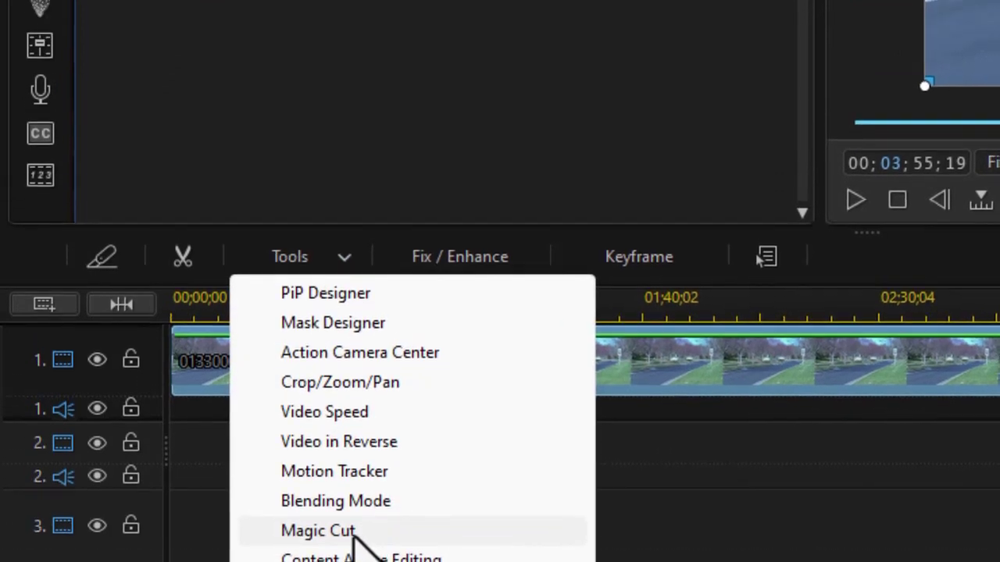
left_click(320, 531)
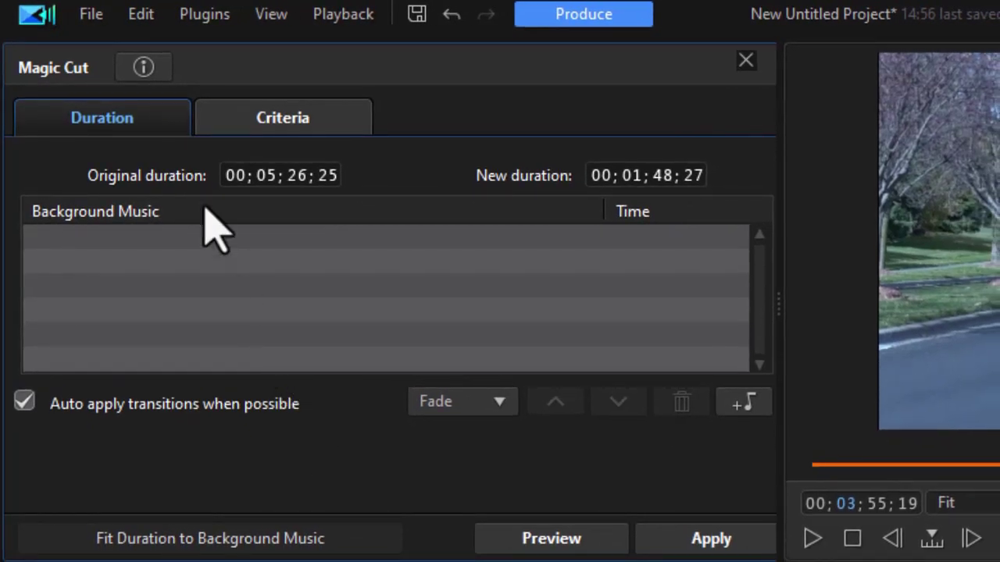
left_click(146, 70)
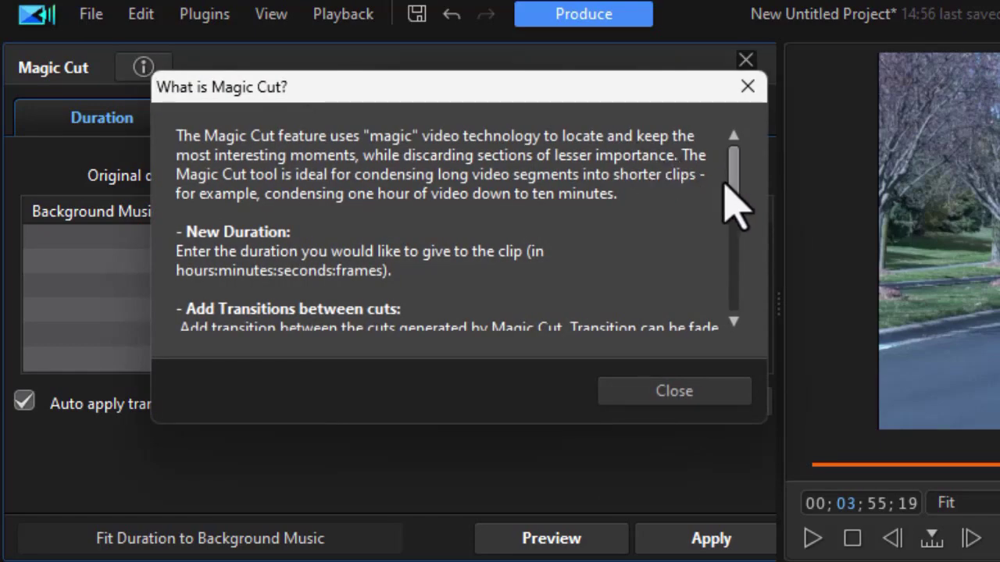
left_click_drag(732, 190, 734, 212)
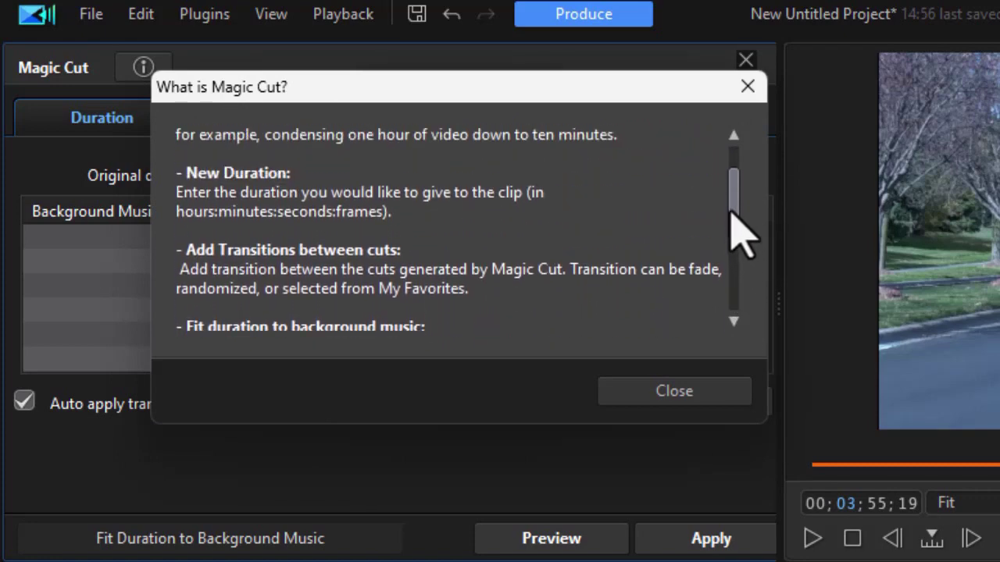
left_click(747, 88)
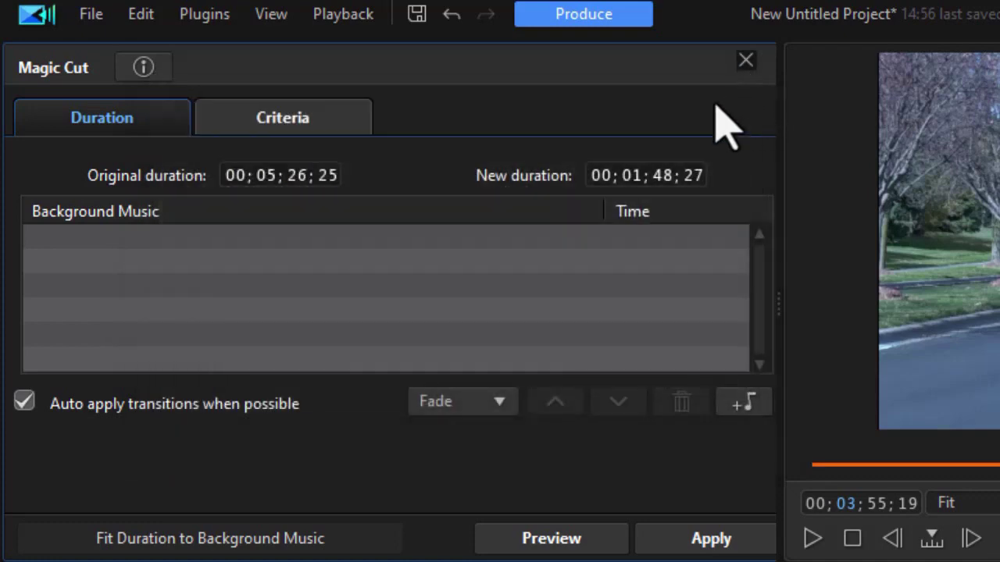
left_click(294, 134)
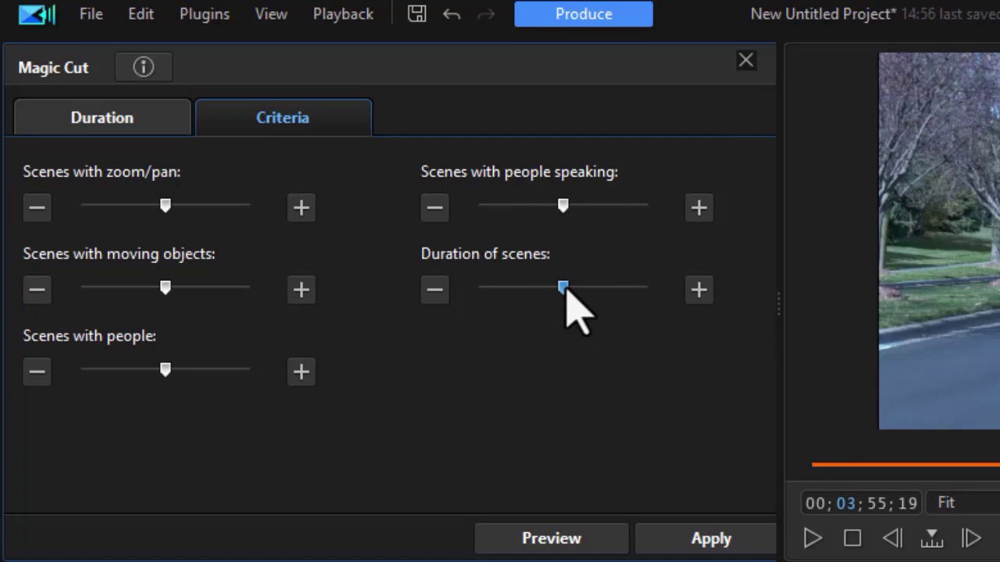
Max out scene duration and moving objects, set people to minimum, and lower zoom/pan and people speaking.
left_click_drag(566, 290, 681, 295)
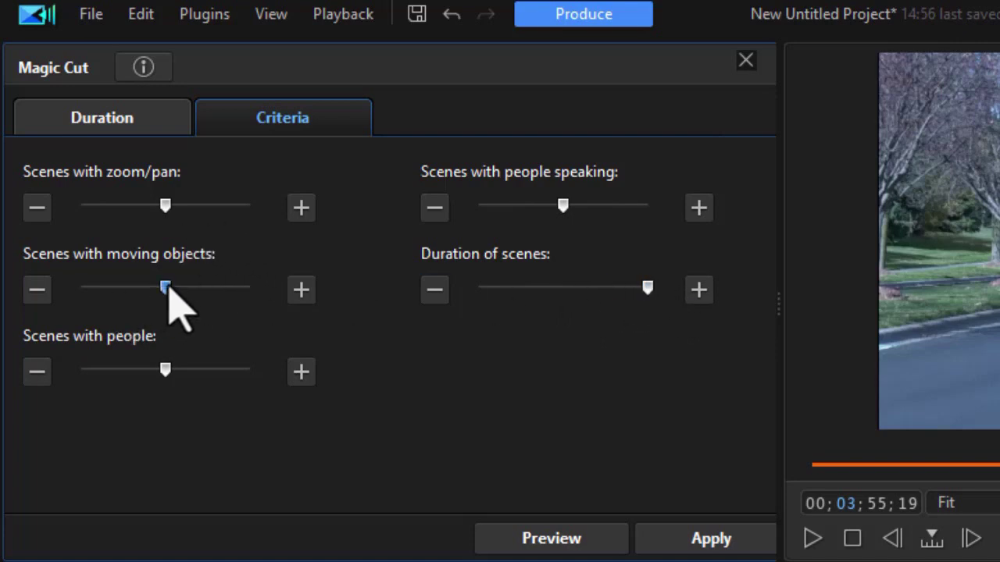
left_click_drag(170, 292, 271, 301)
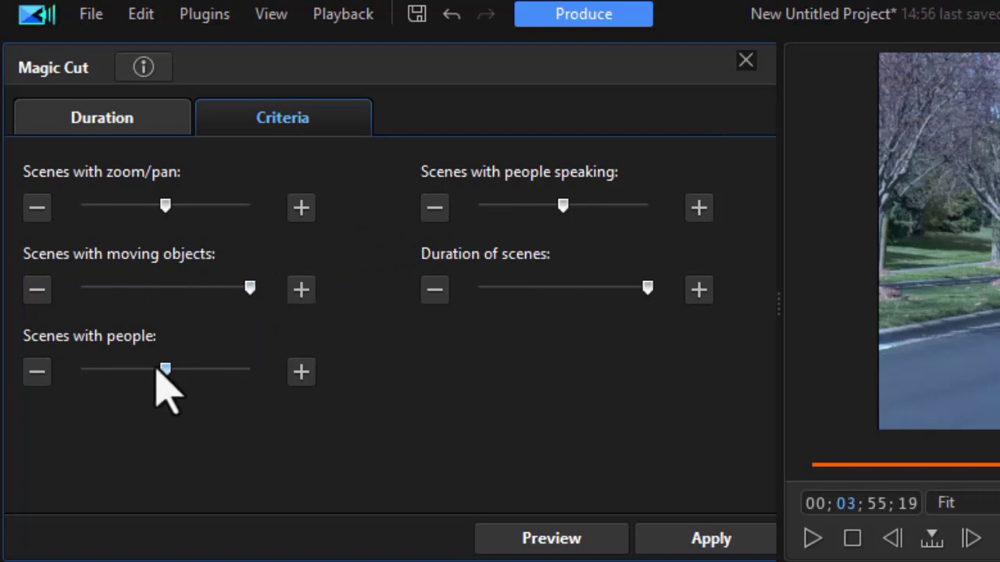
left_click_drag(168, 367, 26, 351)
left_click_drag(166, 207, 110, 216)
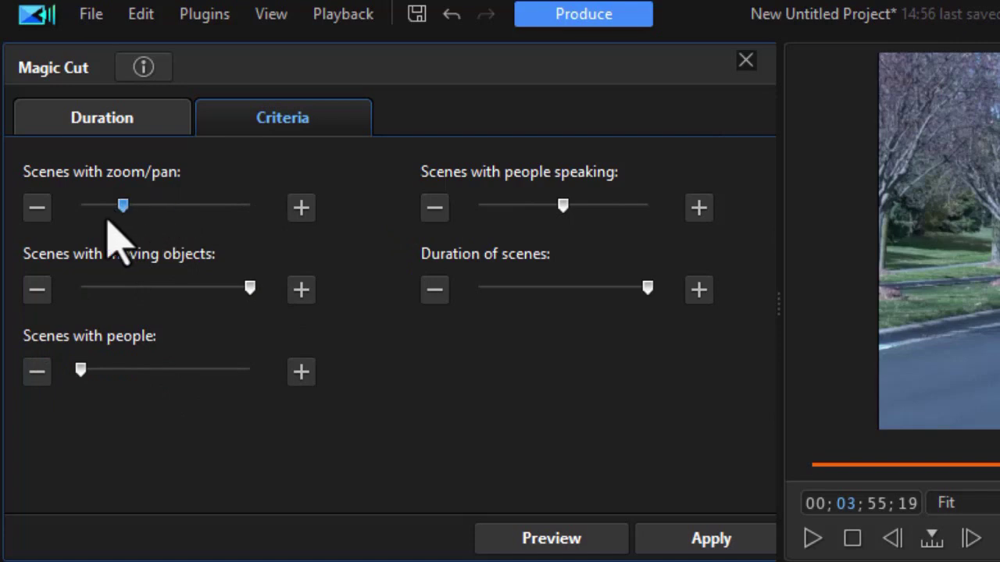
left_click_drag(563, 205, 522, 210)
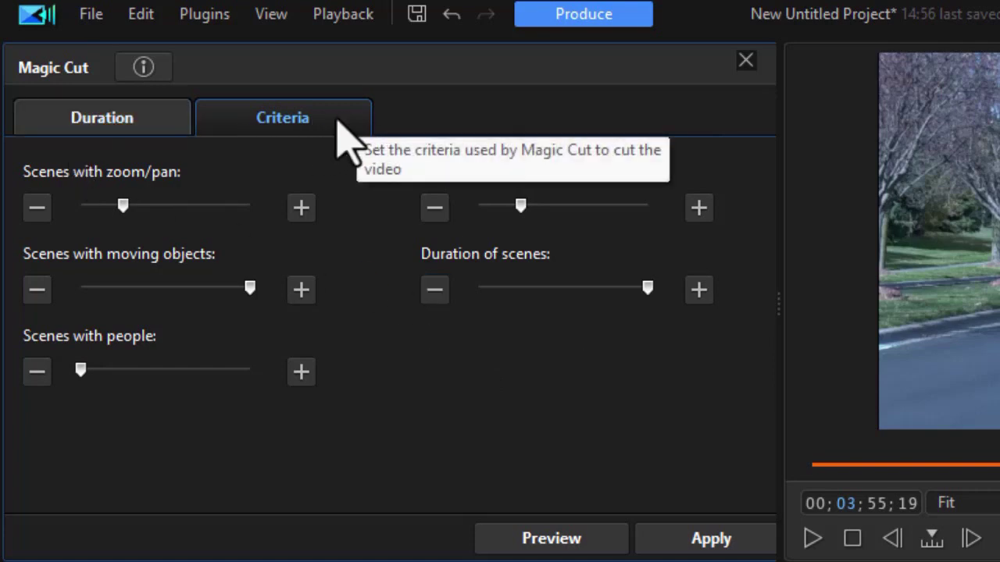
On the Duration tab, enter 04 minutes and 30;00 as the new duration.
left_click(136, 120)
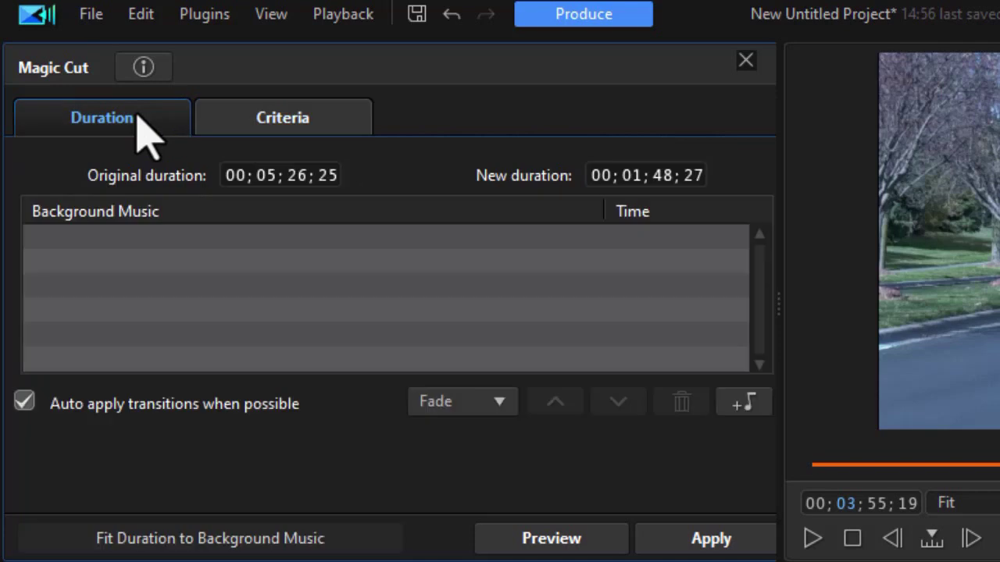
left_click(631, 175)
type("4")
left_click(663, 176)
type("30; 00")
Add hips-are-moving.mp3 and How_About_Nah.mp3 from G:\Audio to the Magic Cut music list.
left_click(760, 412)
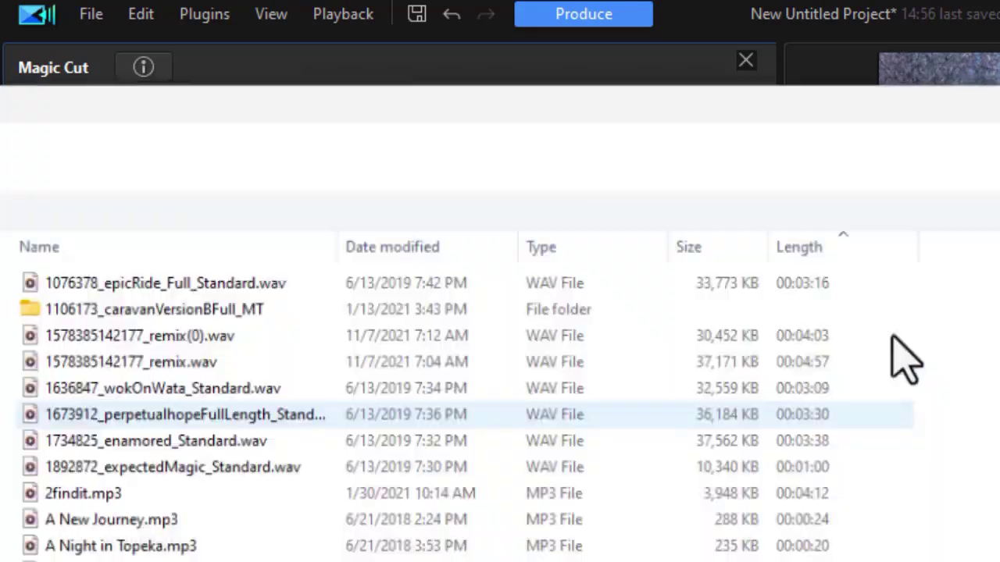
scroll(820, 553, "down", 20)
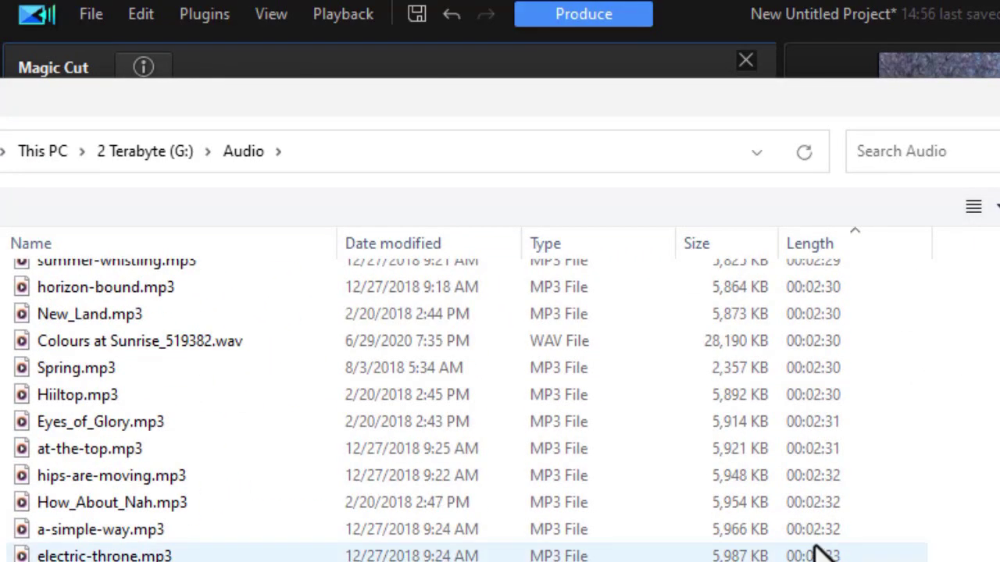
left_click(735, 478)
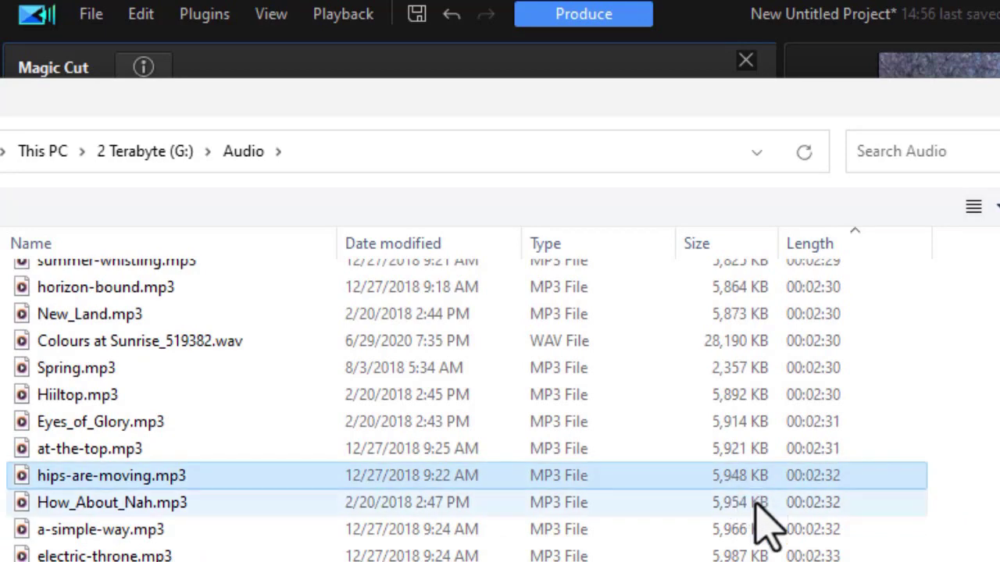
left_click(770, 504, "ctrl")
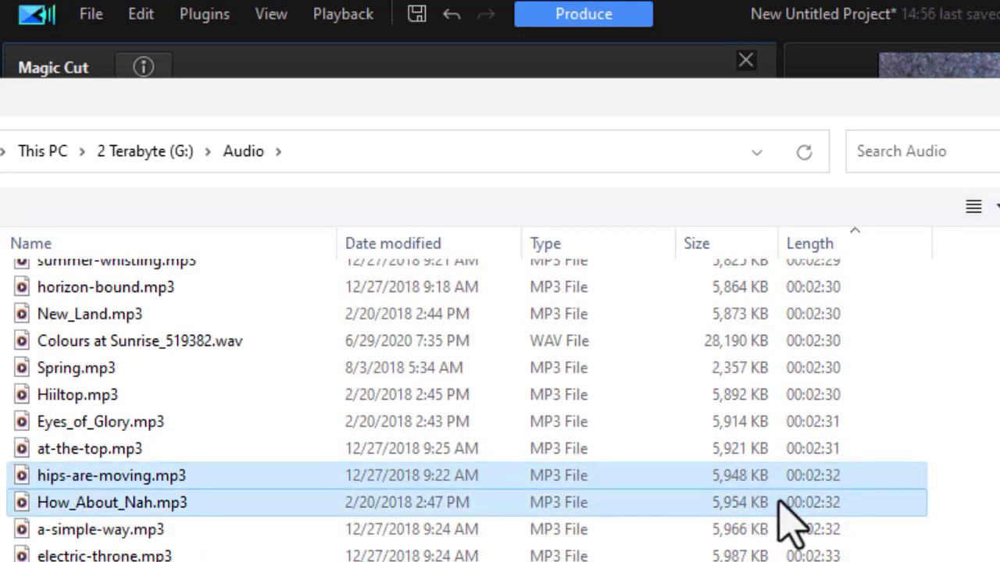
key("Return")
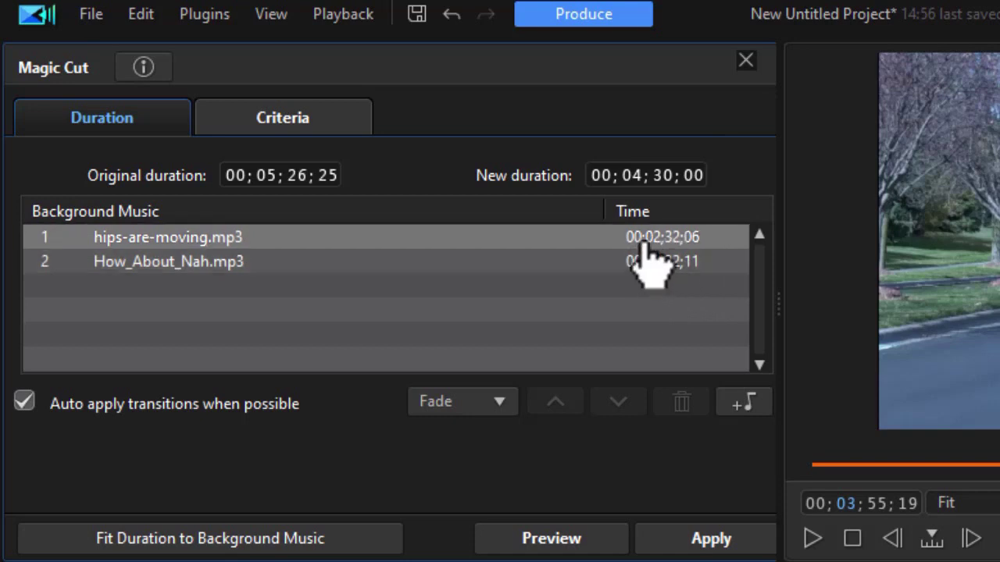
left_click(743, 422)
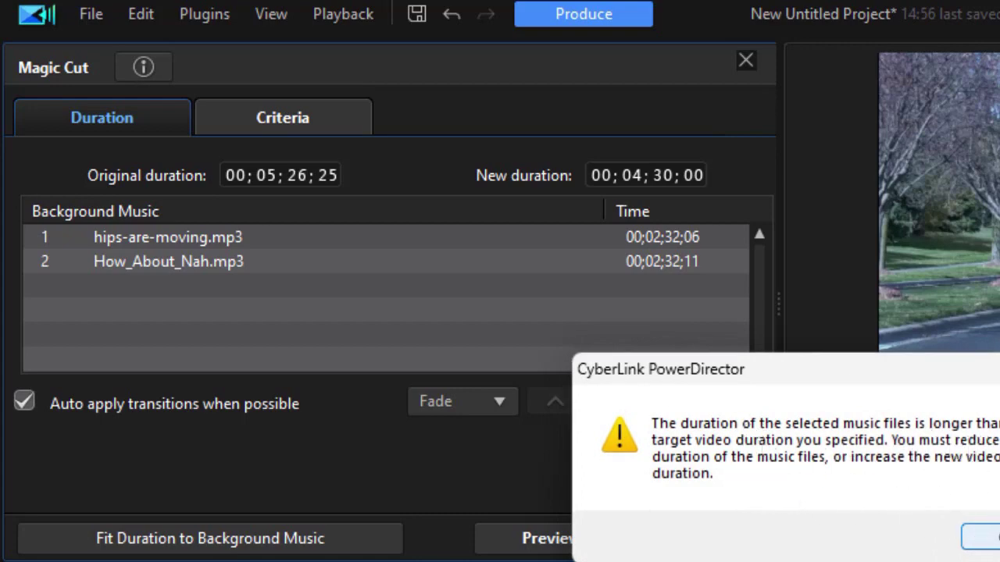
left_click(981, 537)
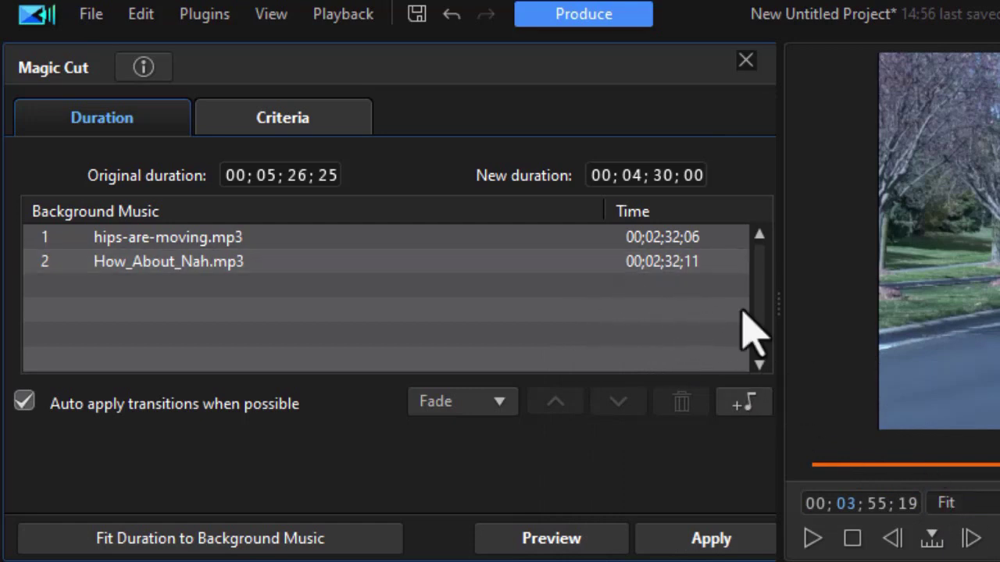
left_click(631, 175)
type("5")
left_click(670, 177)
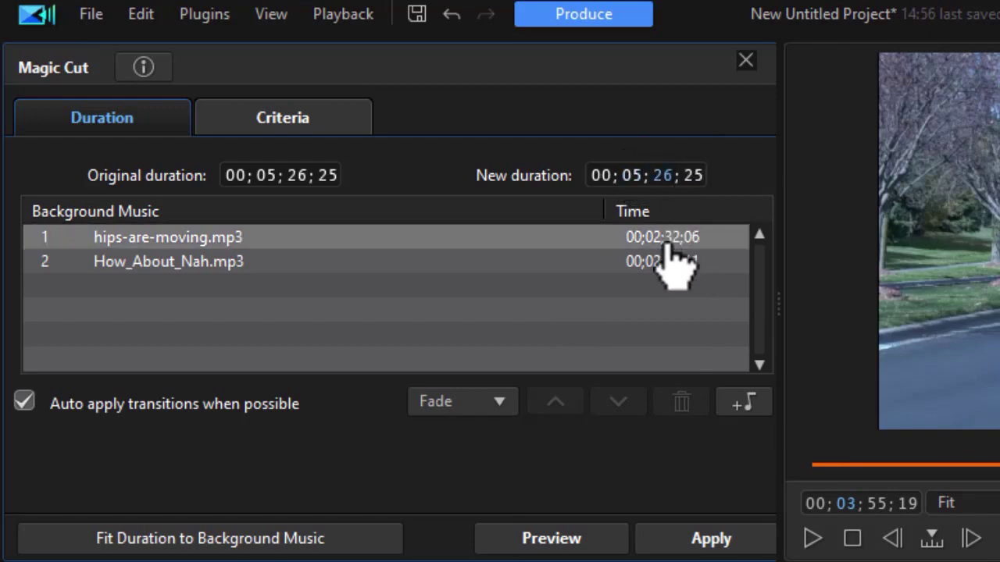
left_click(746, 400)
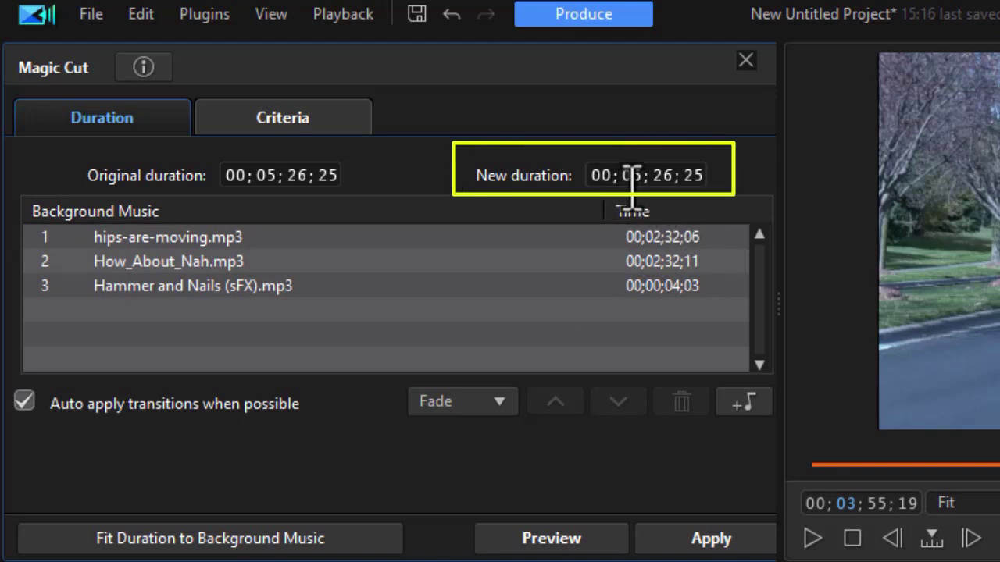
left_click(674, 287)
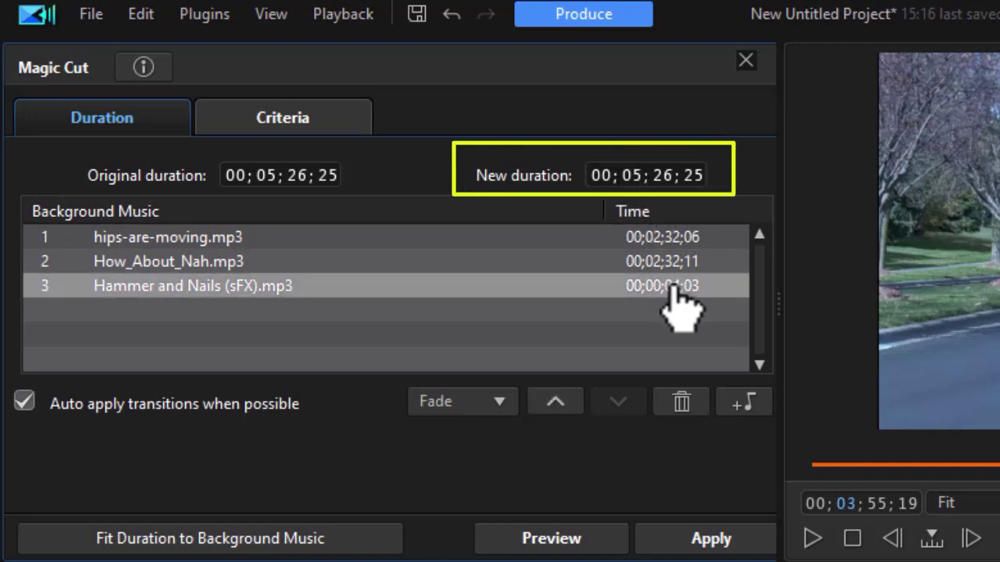
left_click(688, 406)
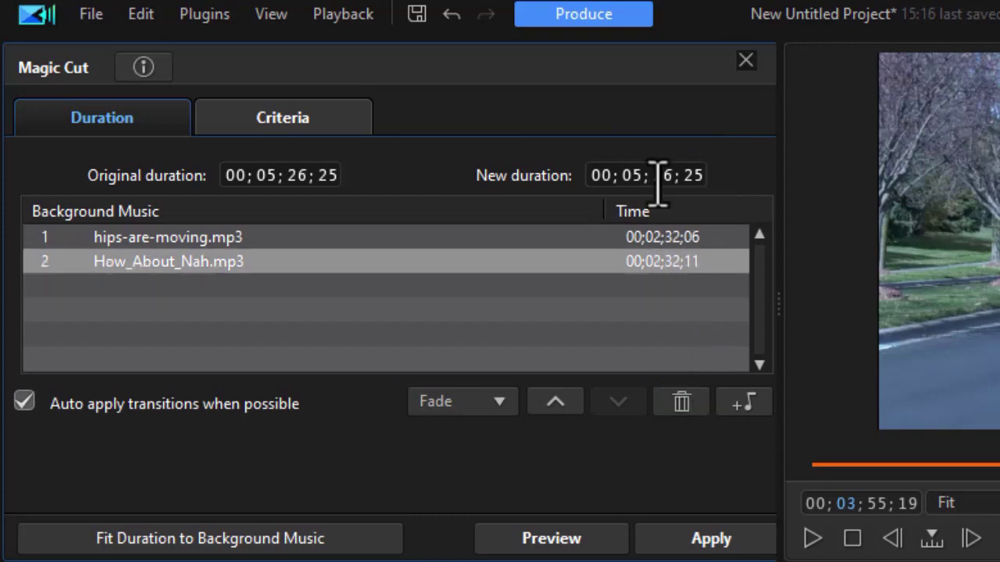
left_click(633, 176)
type("04; 30; 00")
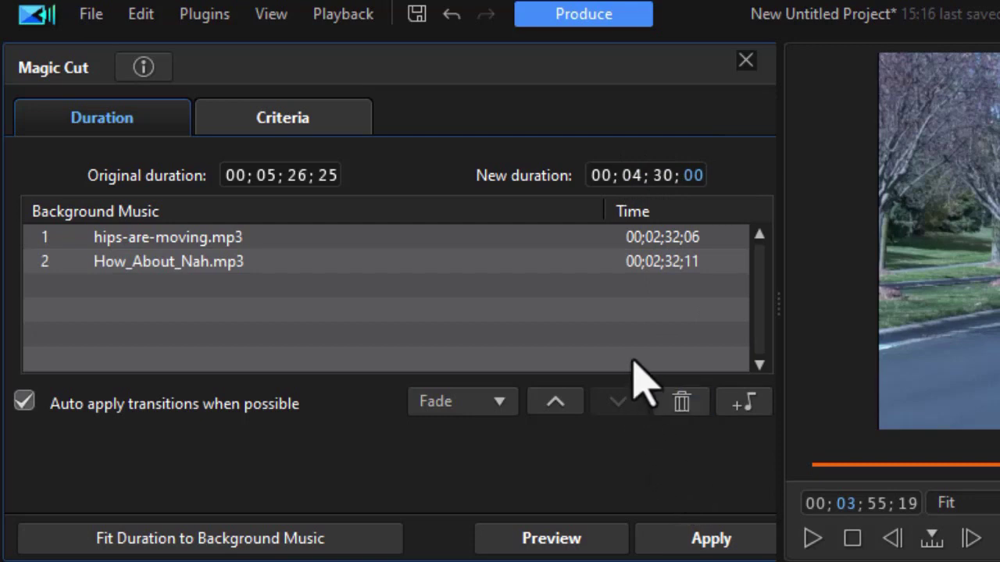
Fit the new duration to the music (00;05;04;19), then delete How_About_Nah.mp3 from the list.
left_click(653, 261)
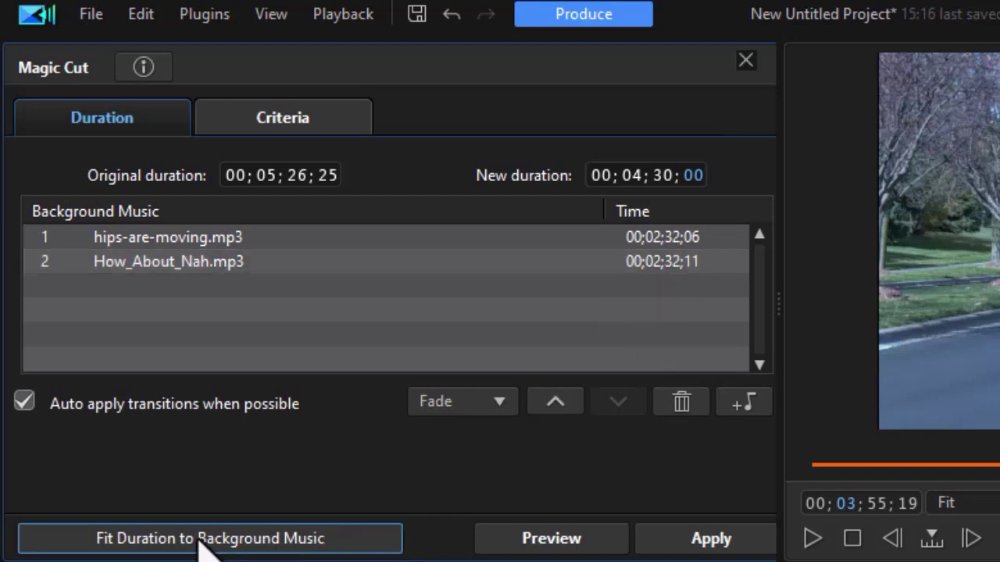
left_click(684, 239)
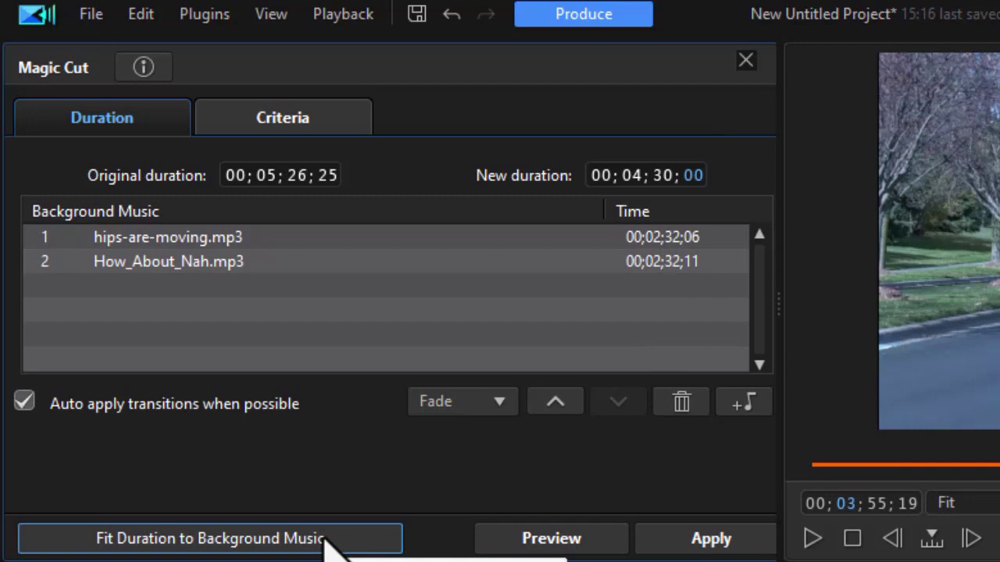
left_click(367, 547)
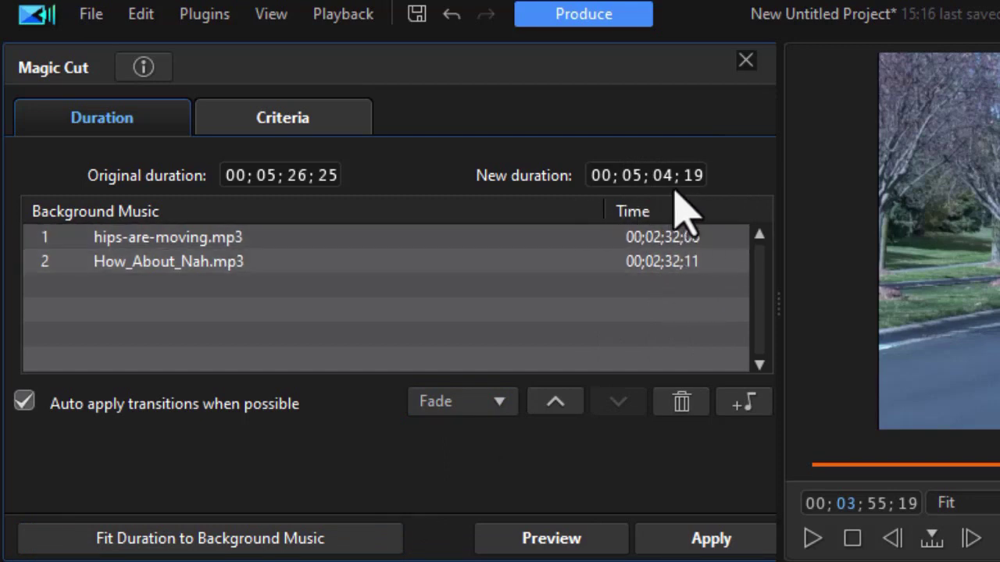
left_click(665, 263)
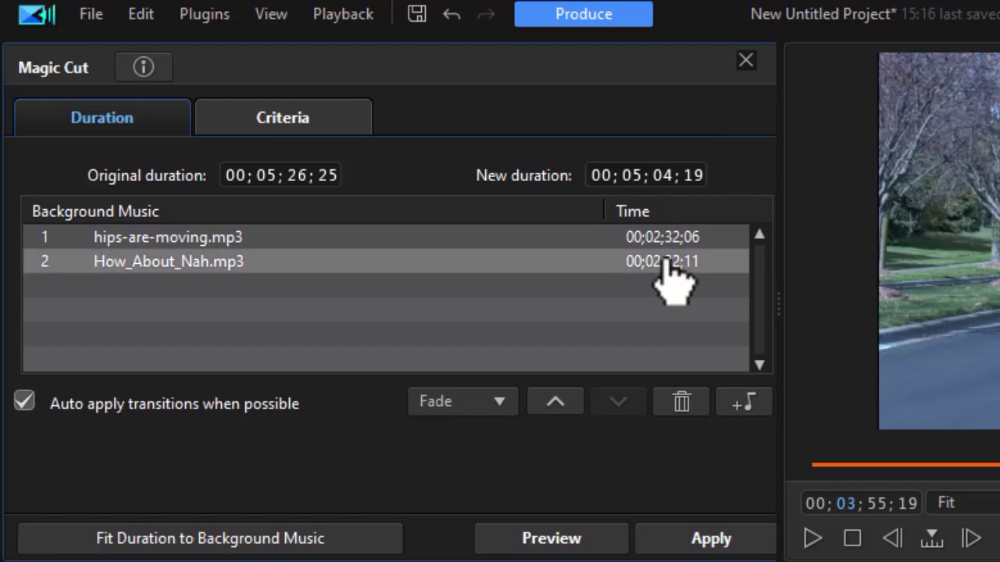
left_click(682, 403)
Add 1892872_expectedMagic_Standard.wav as the second background music track.
left_click(747, 412)
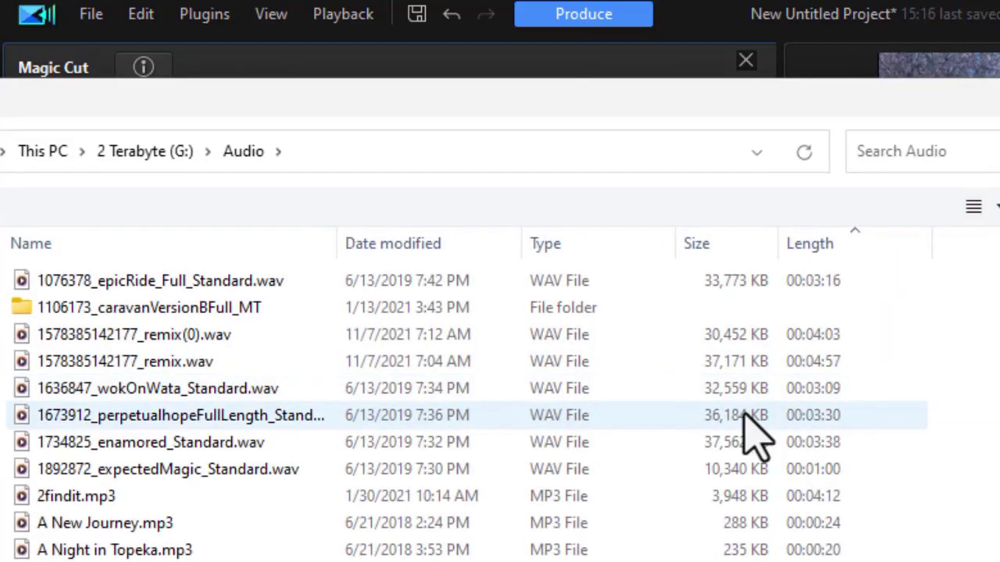
scroll(681, 535, "down", 5)
double_click(168, 411)
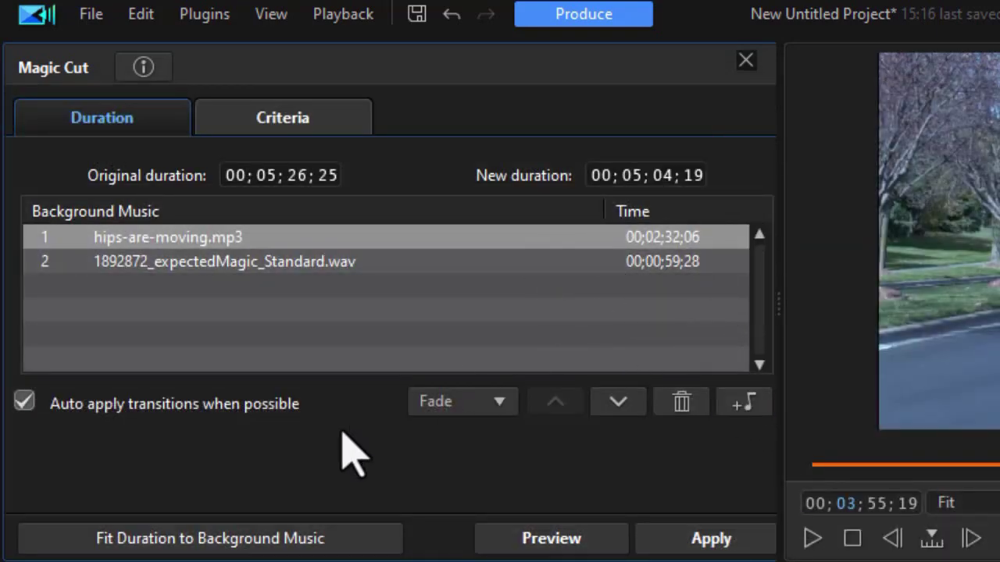
Fit duration to the music, change seconds to 55 for 00;03;55;06, and disable auto transitions.
left_click(318, 547)
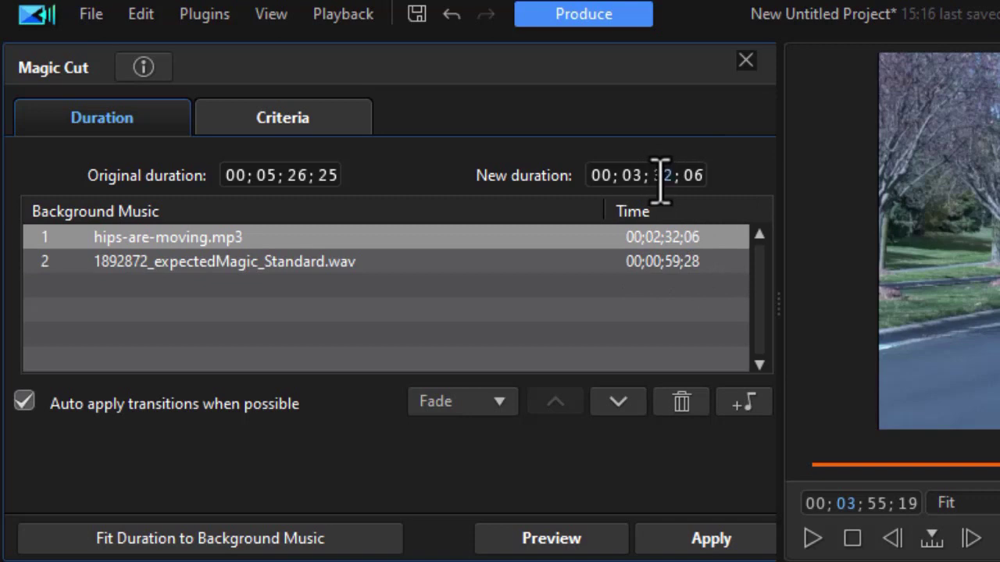
type("55")
left_click(25, 402)
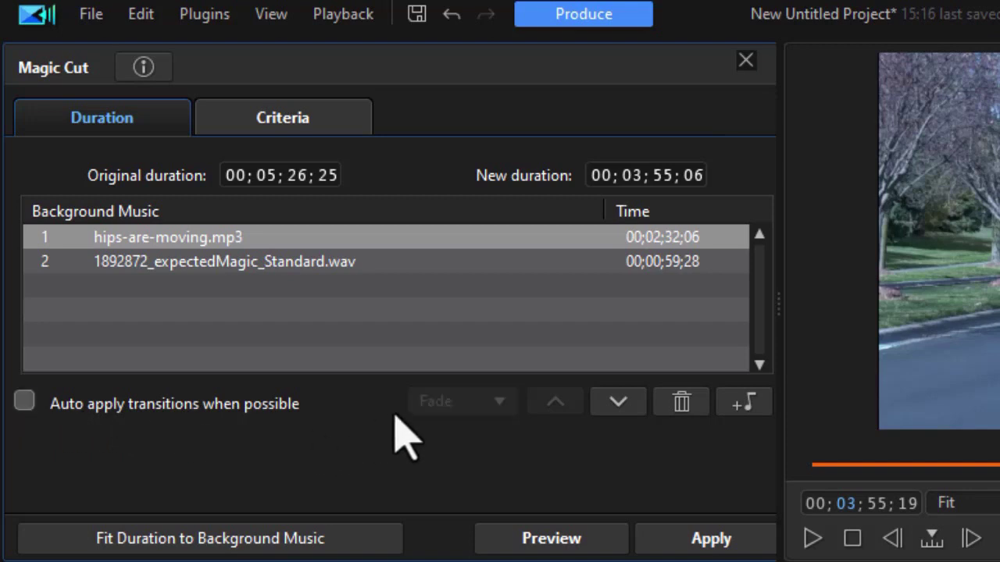
Enable auto-applied Random transitions and move the wav track above hips-are-moving.mp3.
left_click(24, 401)
left_click(488, 406)
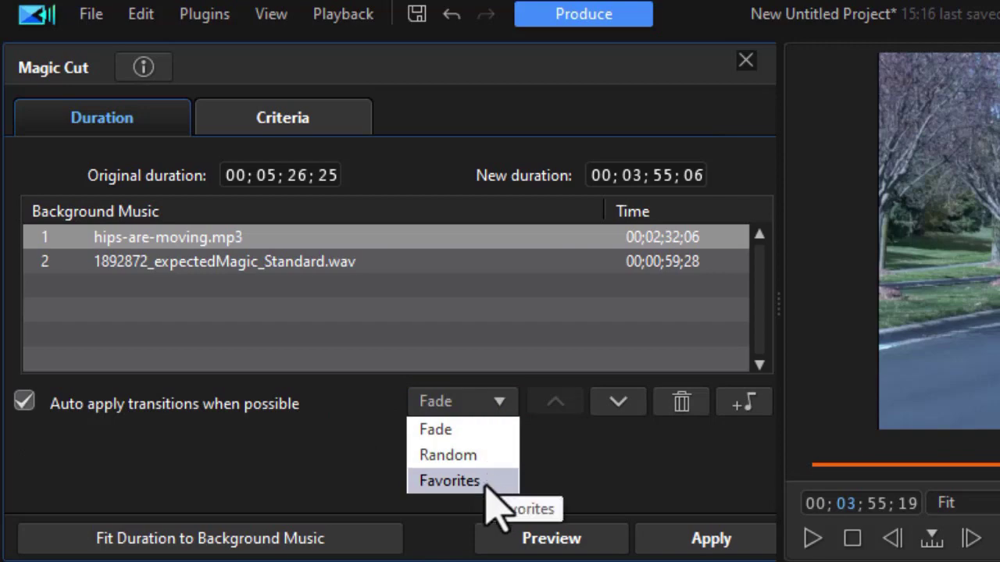
left_click(478, 455)
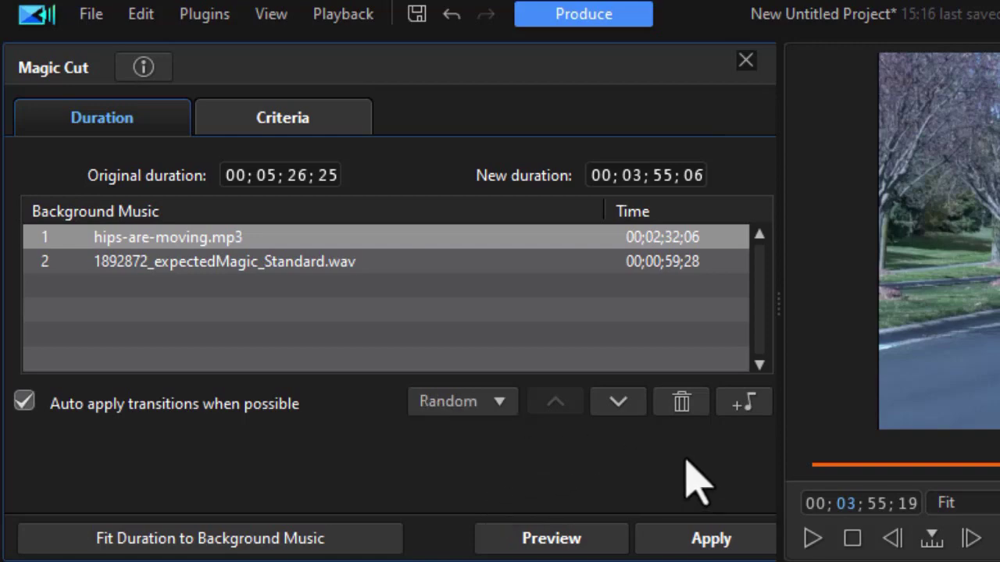
left_click(430, 265)
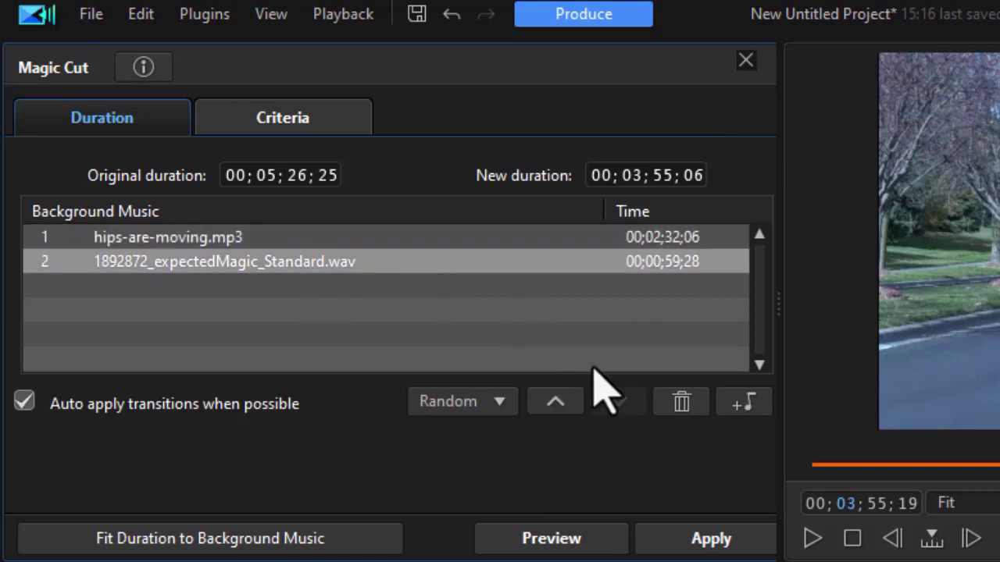
left_click(557, 407)
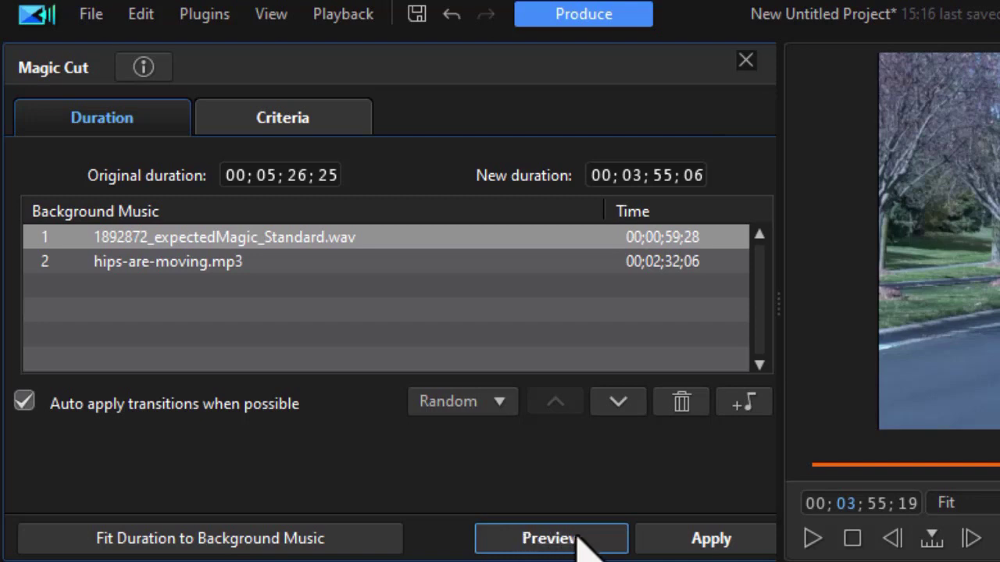
Preview the condensed Magic Cut output, then stop it at 00;00;00;00.
left_click(578, 537)
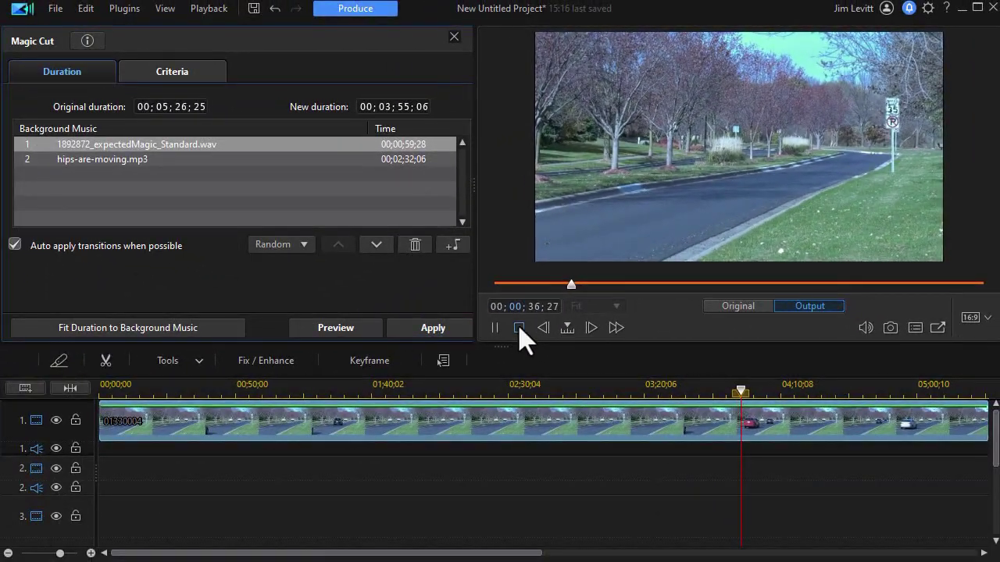
left_click(519, 329)
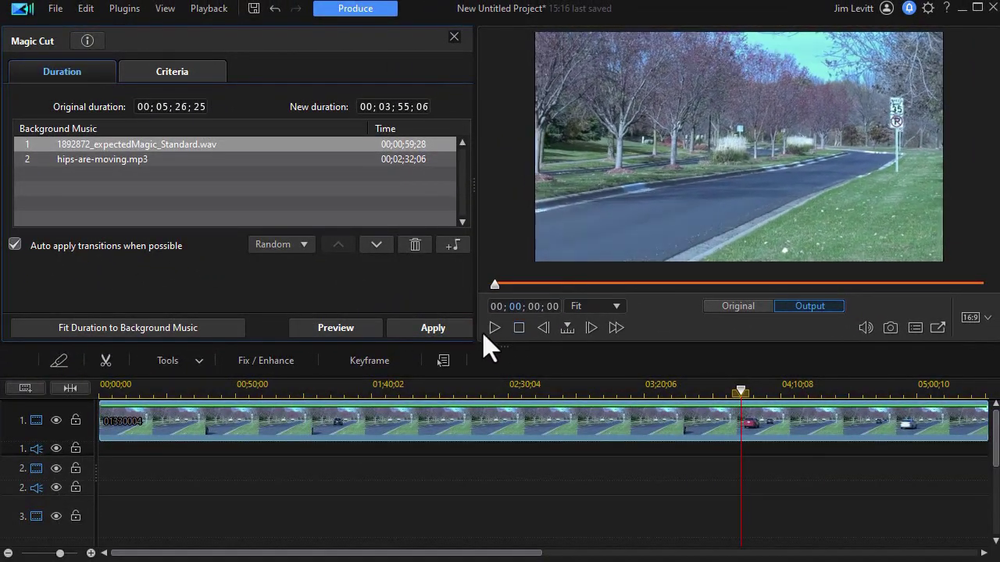
Apply the Magic Cut, then adjust the volume line of hips-are-moving.mp3 on the music track.
left_click(439, 328)
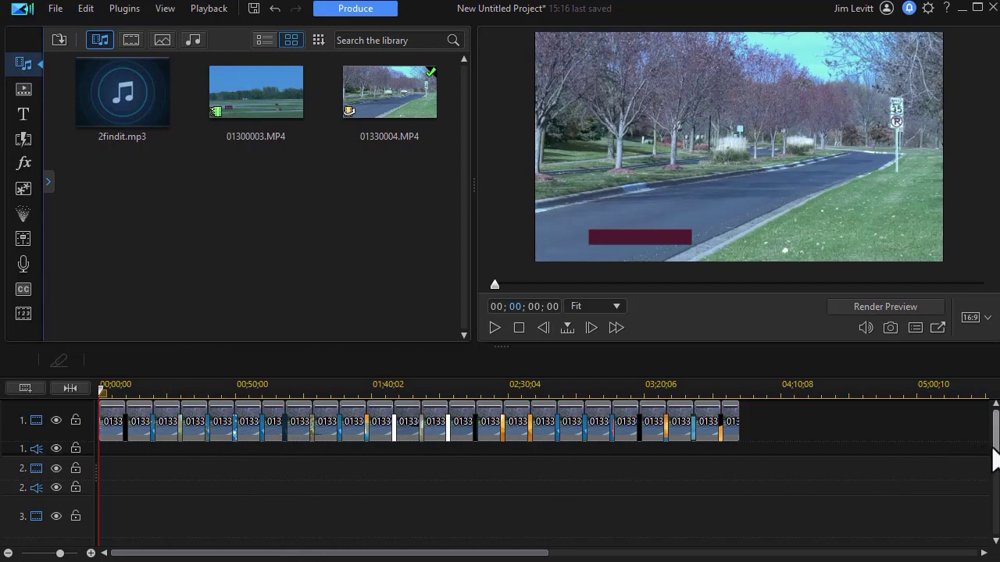
left_click_drag(996, 461, 996, 527)
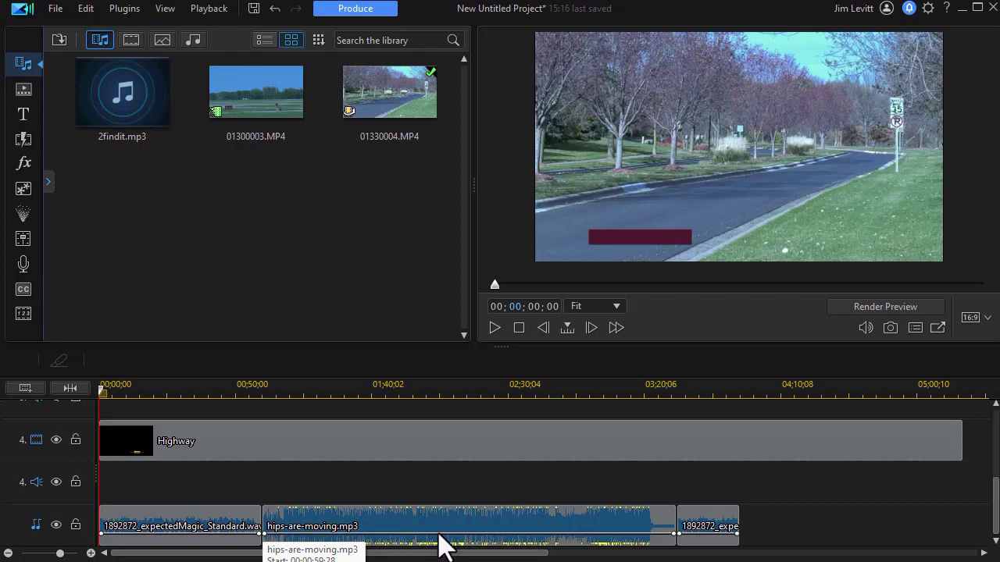
left_click(445, 543)
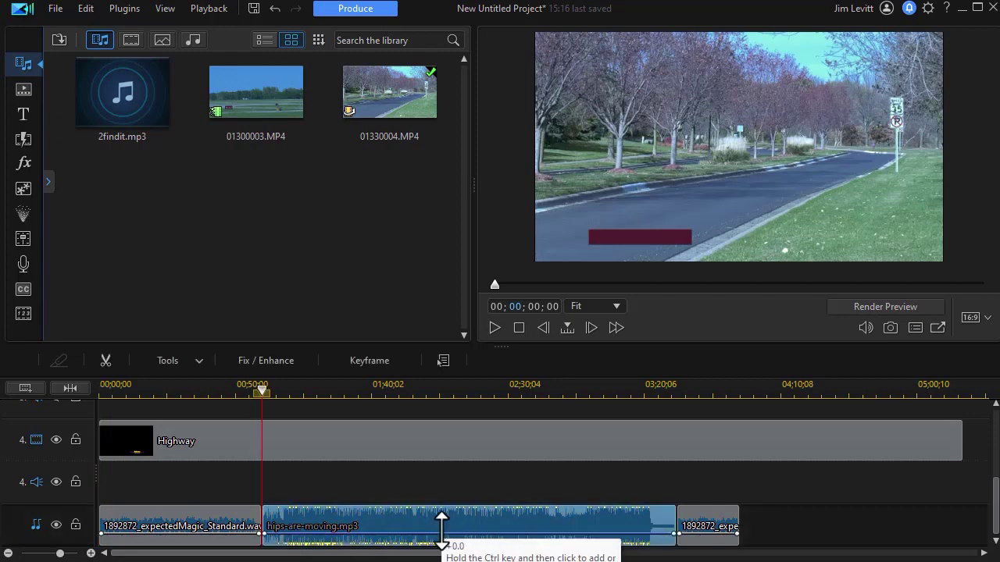
left_click_drag(544, 533, 544, 536)
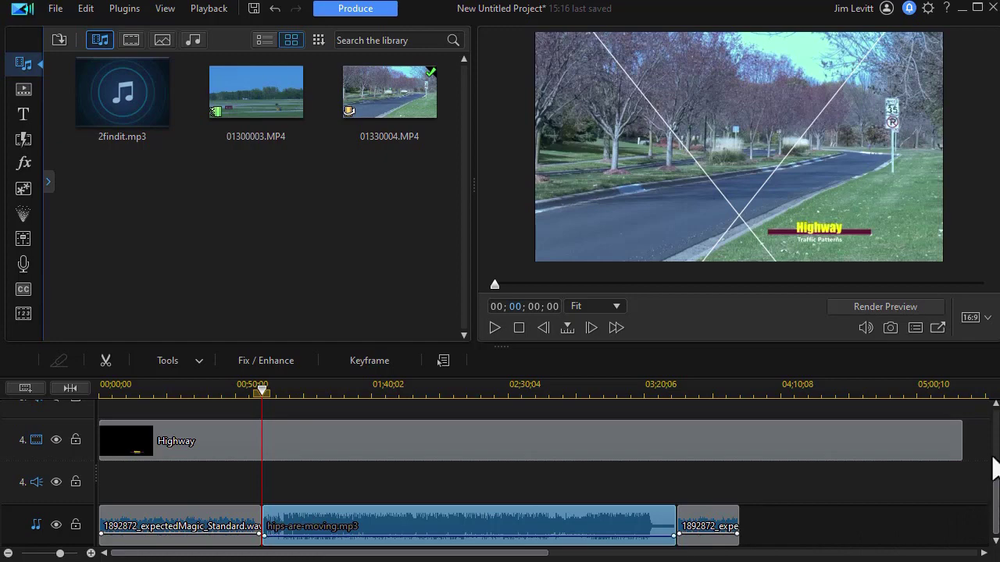
left_click_drag(996, 507, 996, 438)
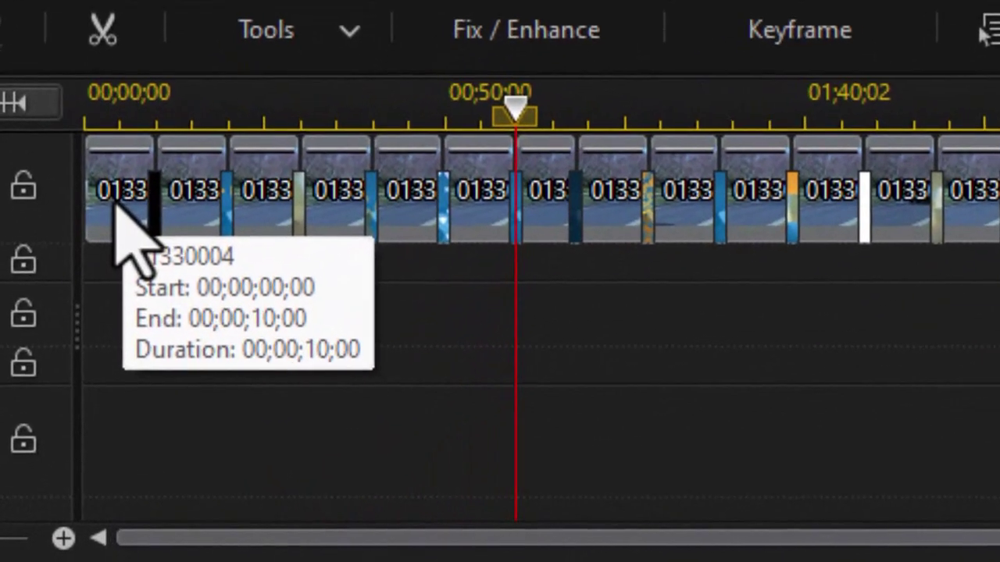
Check the clip tooltips to confirm each 01330004 piece lasts 00;00;10;00.
mouse_move(198, 201)
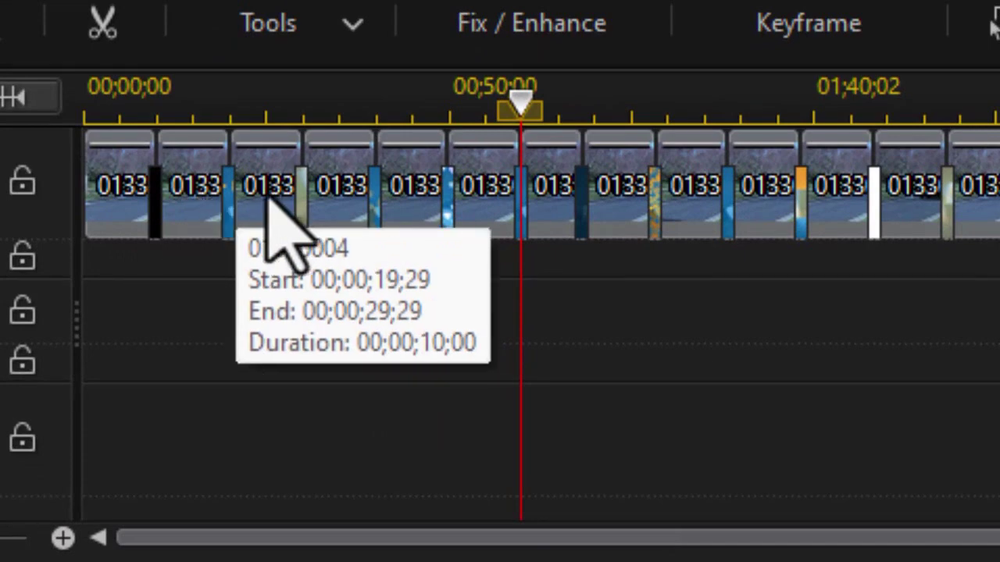
mouse_move(320, 193)
mouse_move(478, 220)
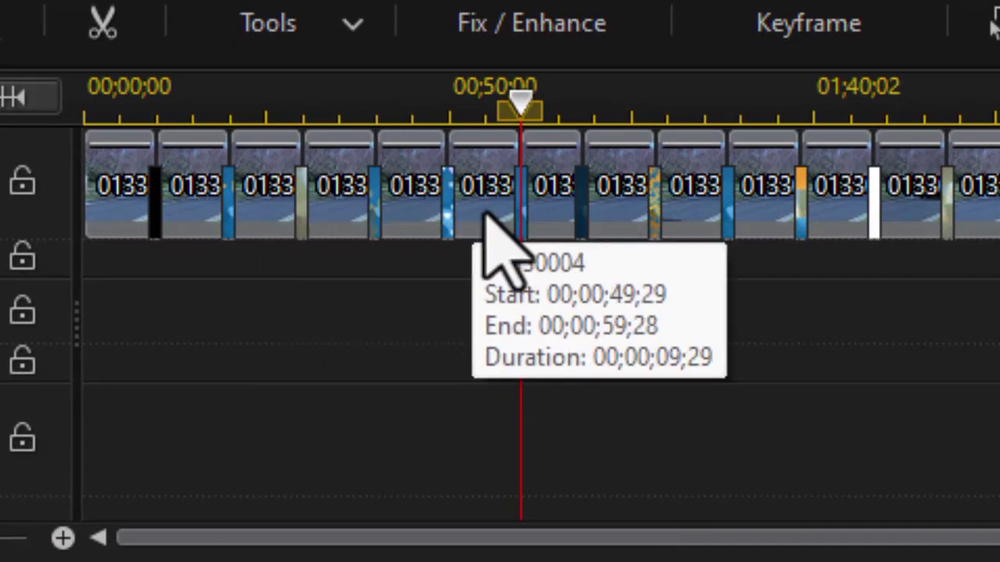
mouse_move(548, 199)
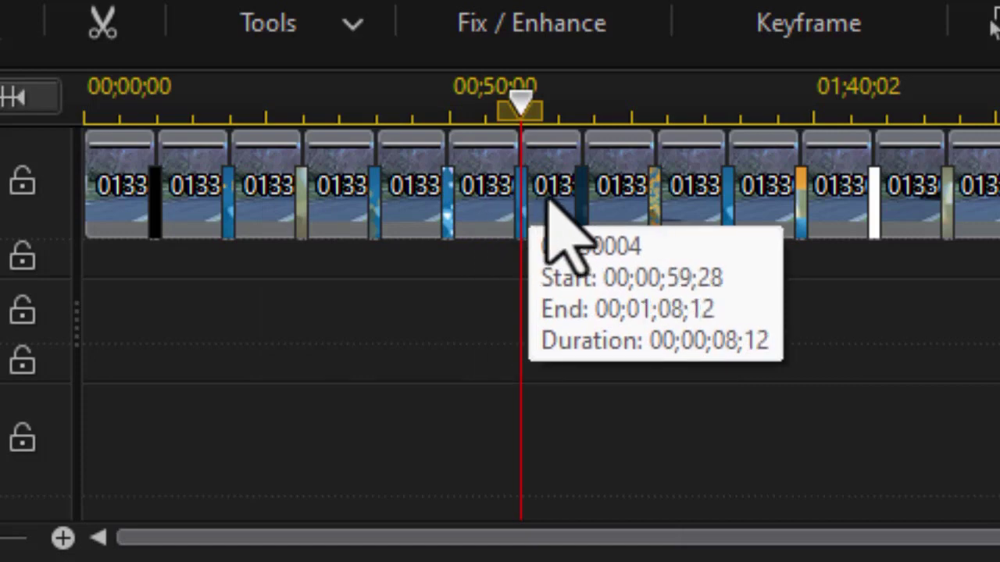
mouse_move(634, 204)
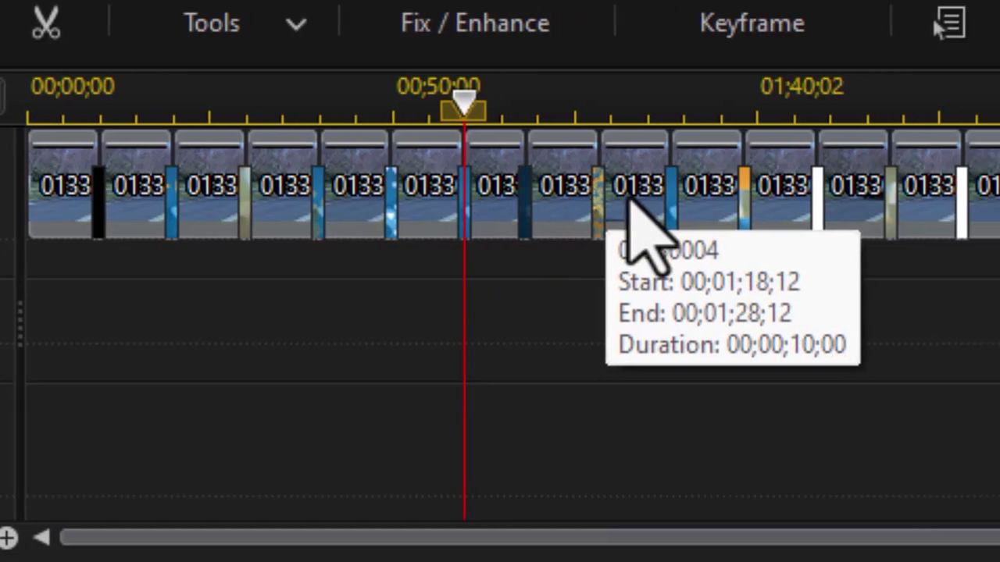
mouse_move(778, 221)
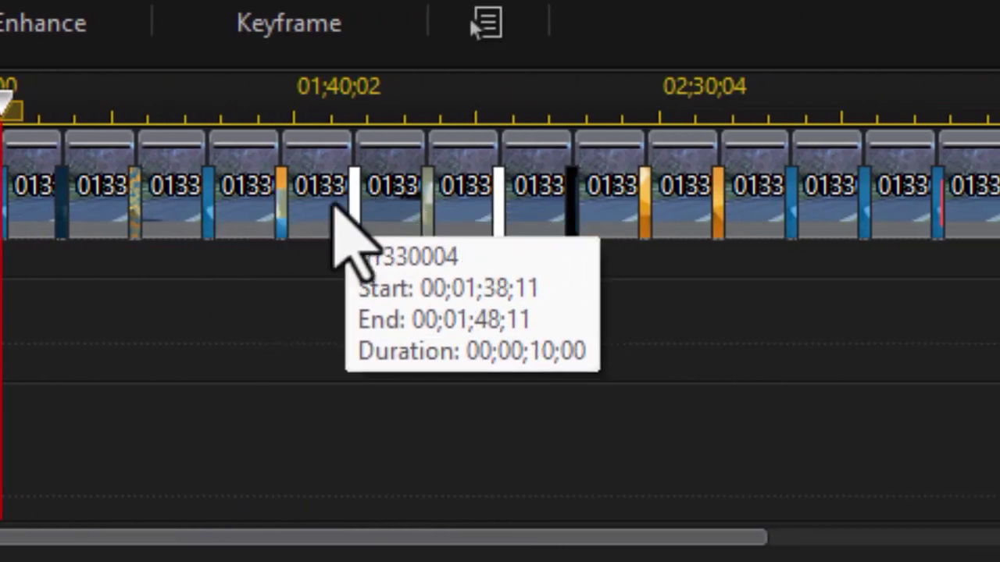
mouse_move(390, 203)
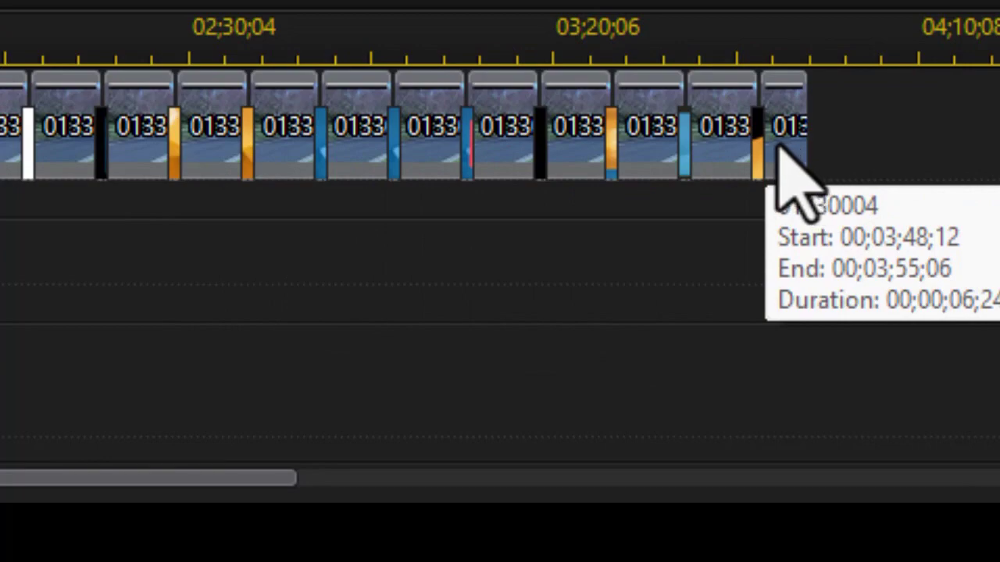
Move the playhead along the timeline to about 03;20;06.
left_click_drag(213, 50, 234, 46)
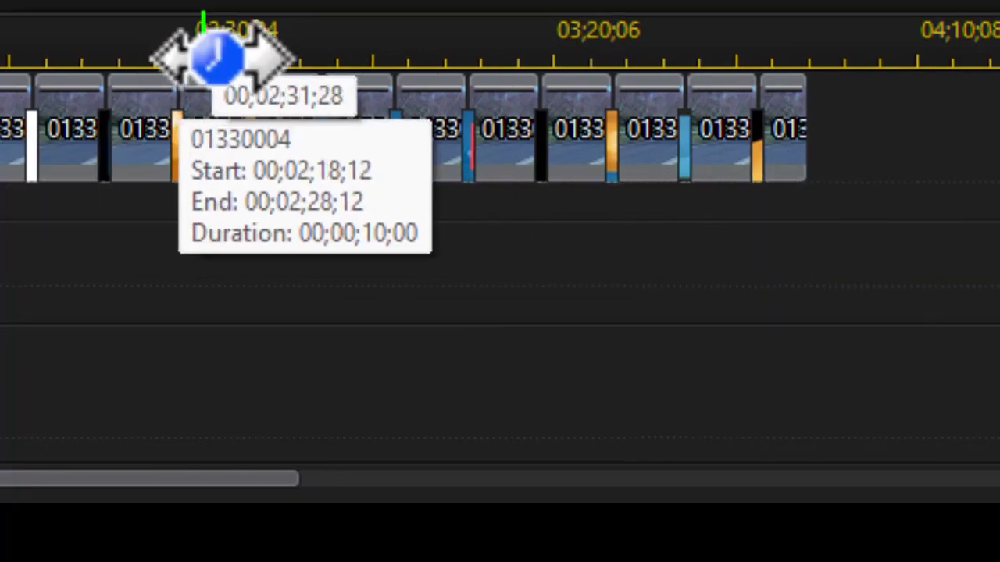
left_click_drag(412, 261, 635, 266)
left_click_drag(658, 393, 658, 392)
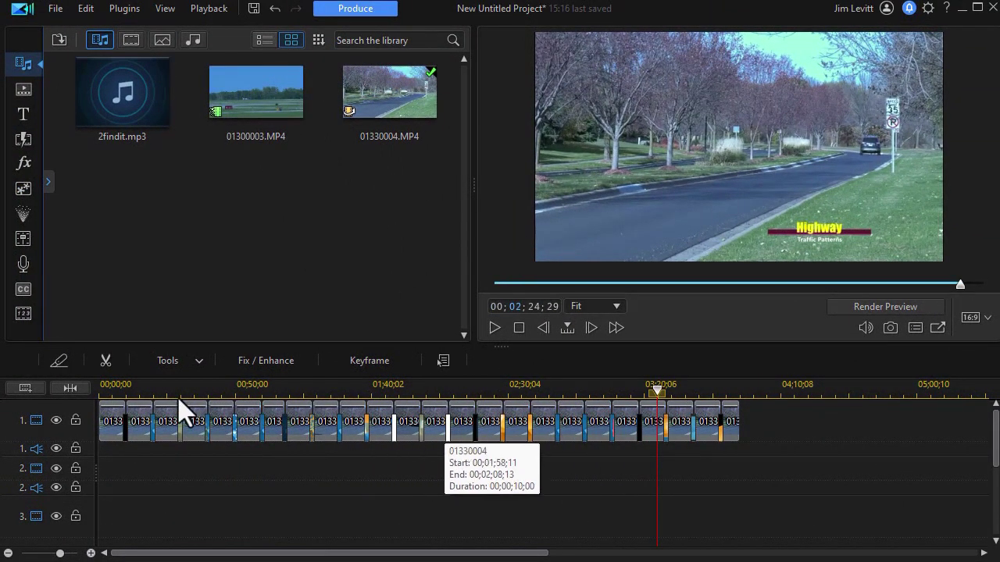
Play the Magic Cut edit from near the timeline start, pause at 00;00;27;06, and review the tracks.
left_click(116, 386)
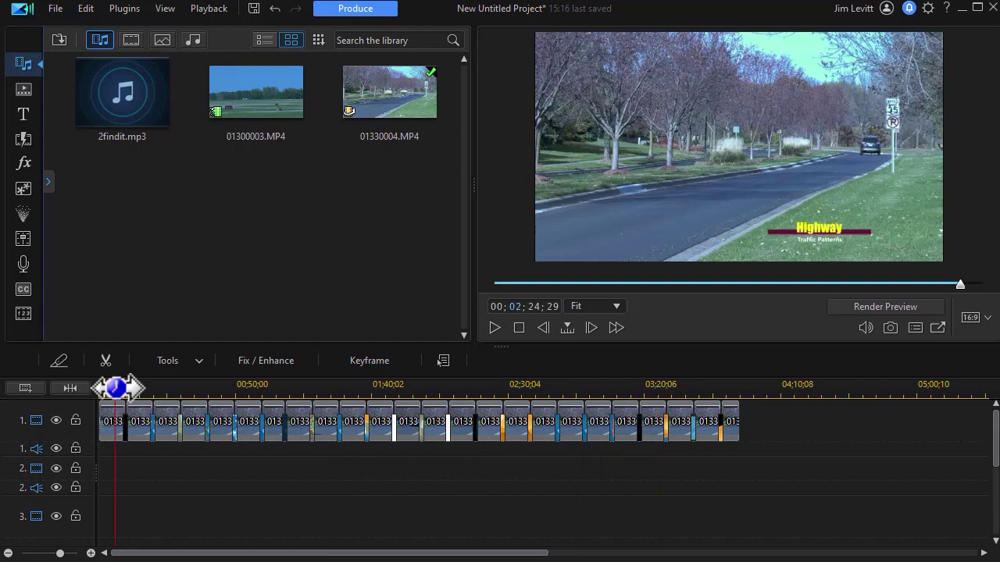
left_click(495, 332)
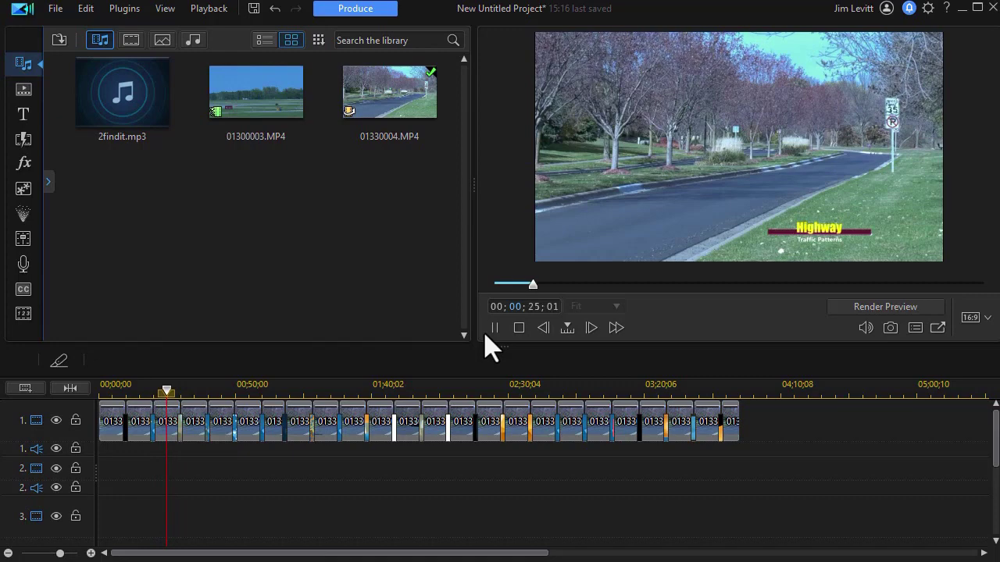
left_click(493, 332)
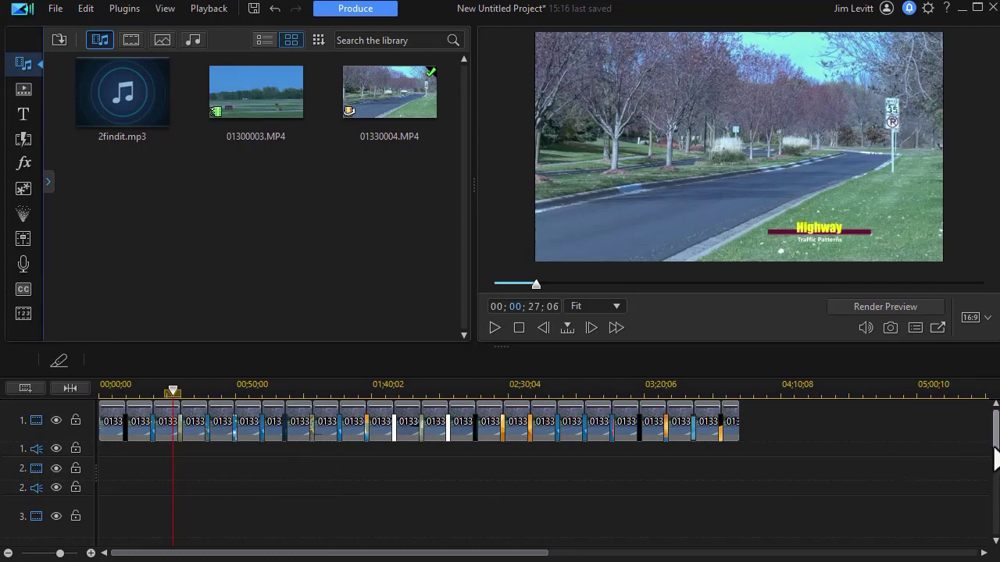
left_click_drag(995, 452, 997, 523)
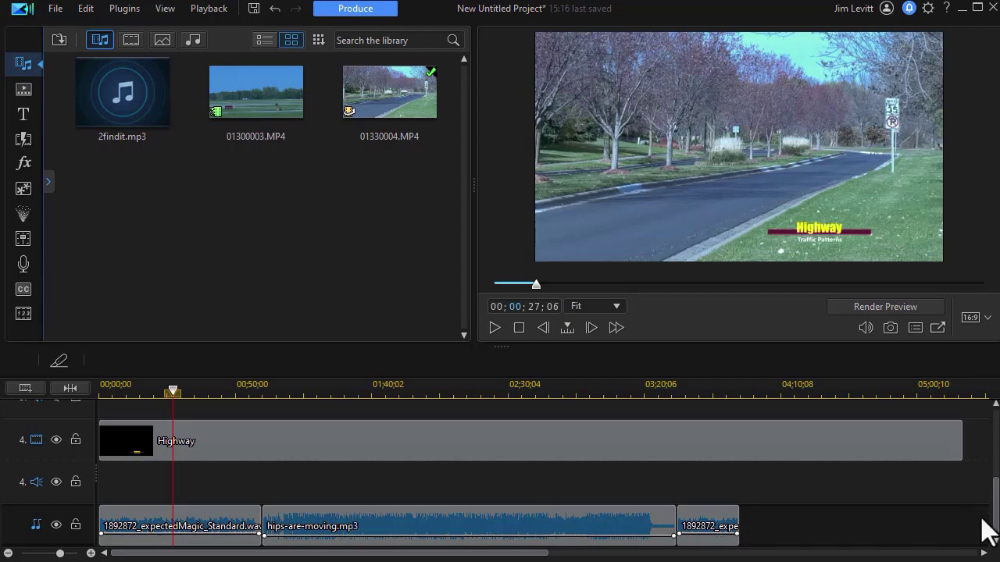
left_click_drag(996, 516, 986, 408)
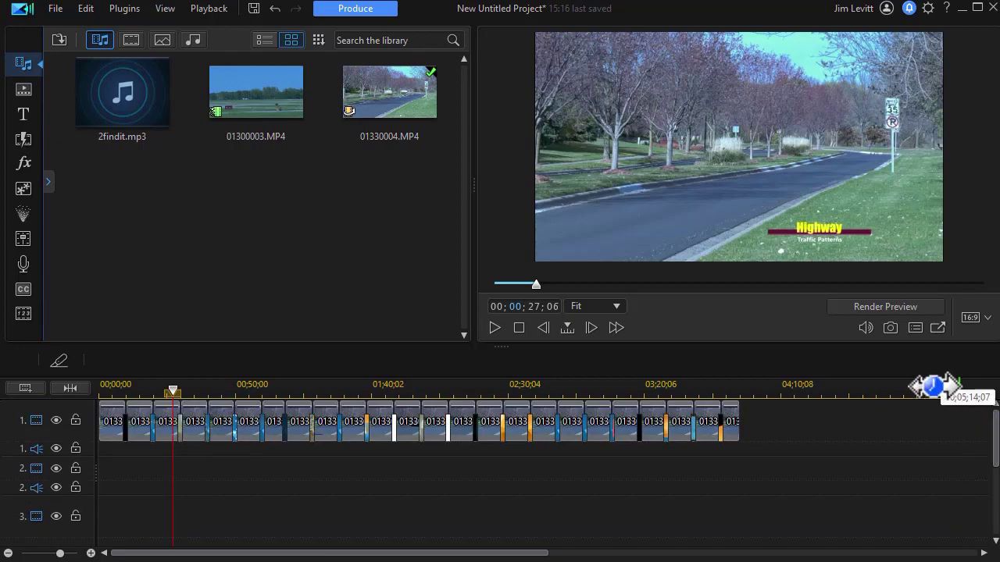
Undo the Magic Cut with Ctrl+Z, restoring the single uncut 01330004 clip on track 1.
left_click(402, 465)
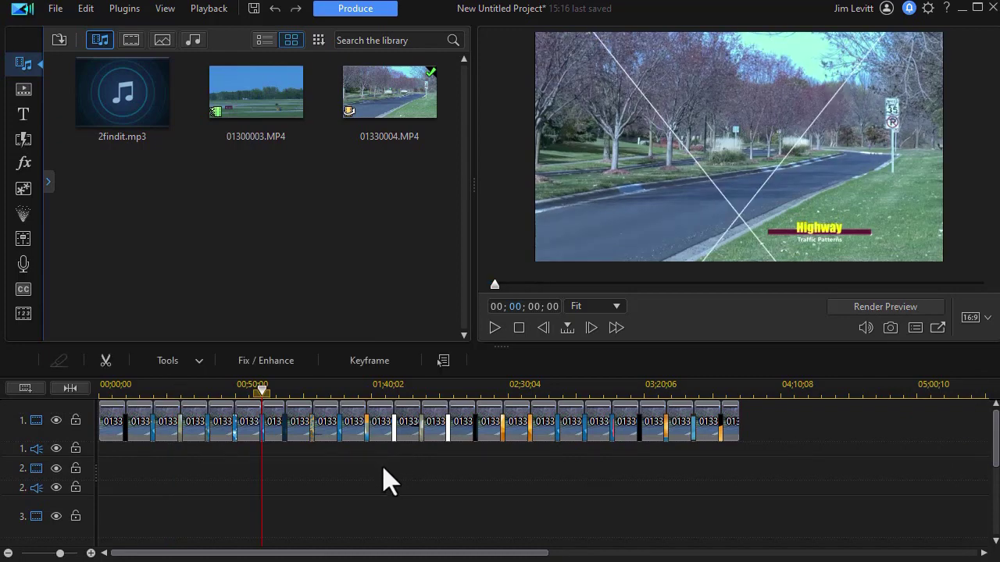
key("ctrl+z")
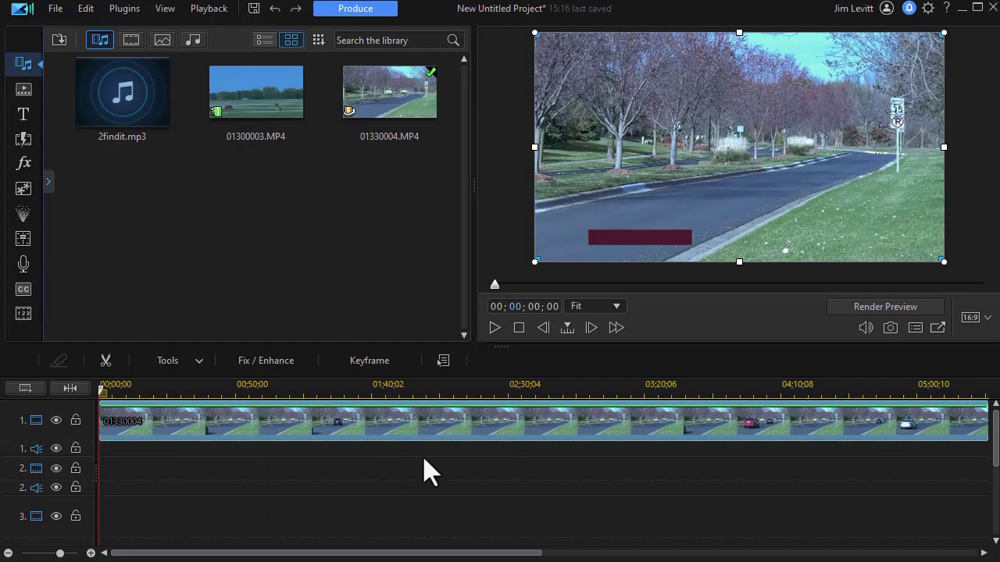
scroll(995, 468, "down", 1)
left_click_drag(997, 468, 996, 531)
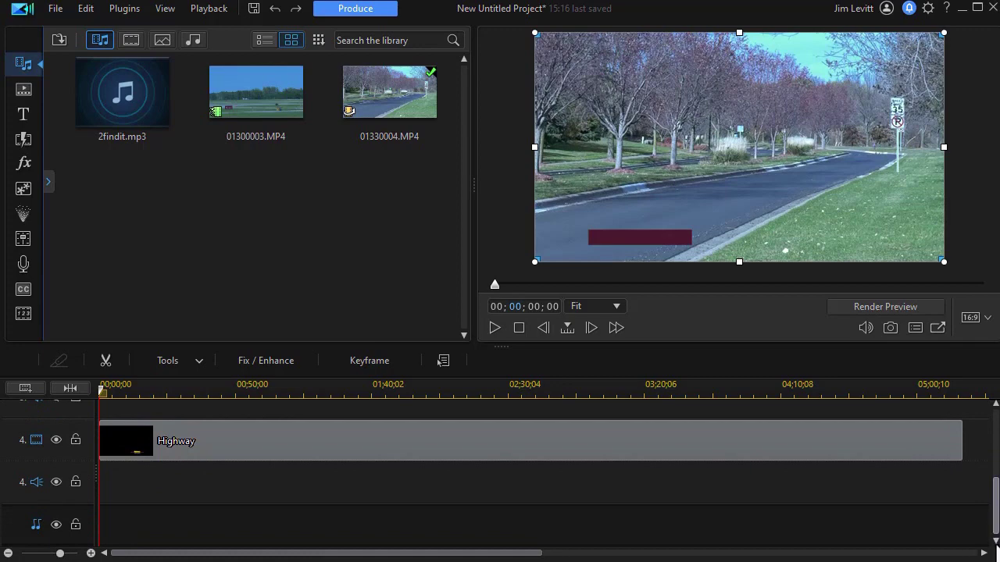
scroll(989, 420, "up", 5)
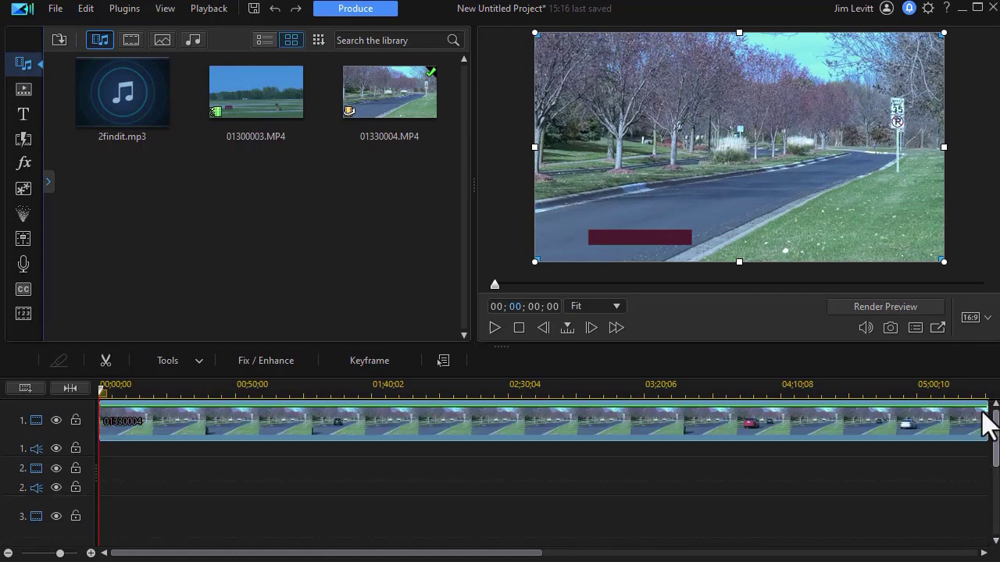
left_click(182, 364)
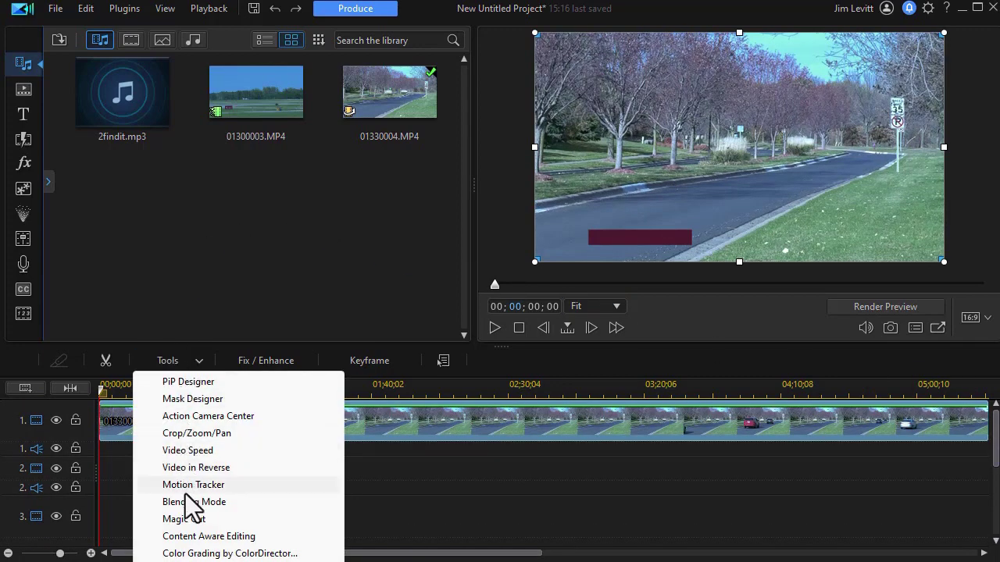
Choose Magic Cut for the long 01330004 clip, reopening it at its 00;01;48;27 default.
left_click(186, 519)
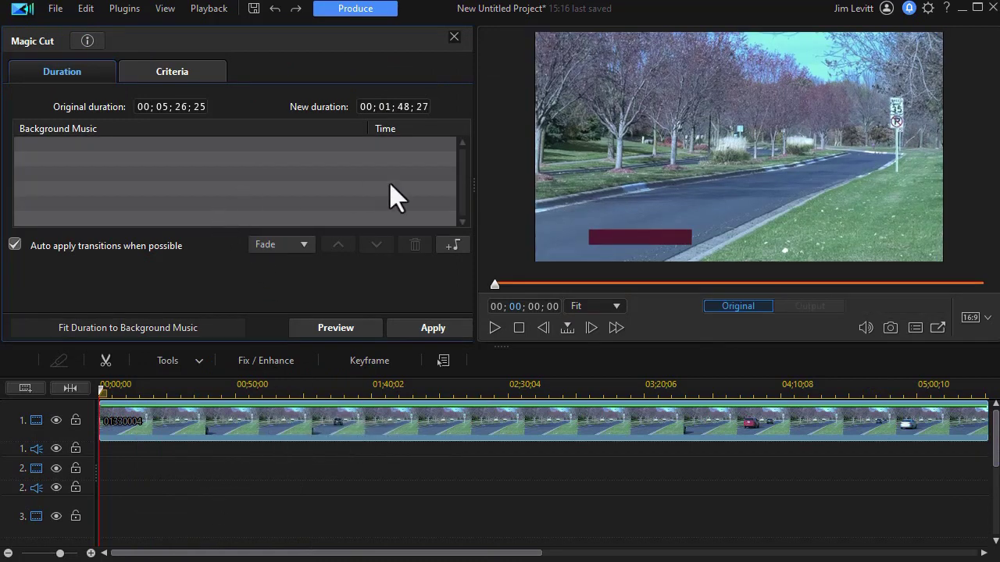